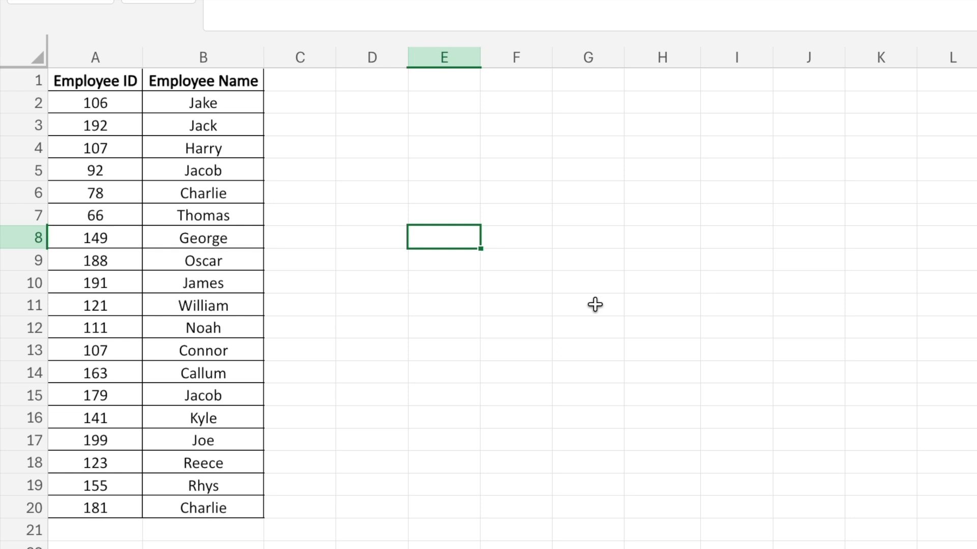
{"action": "left_click", "coordinate": [118, 49]}
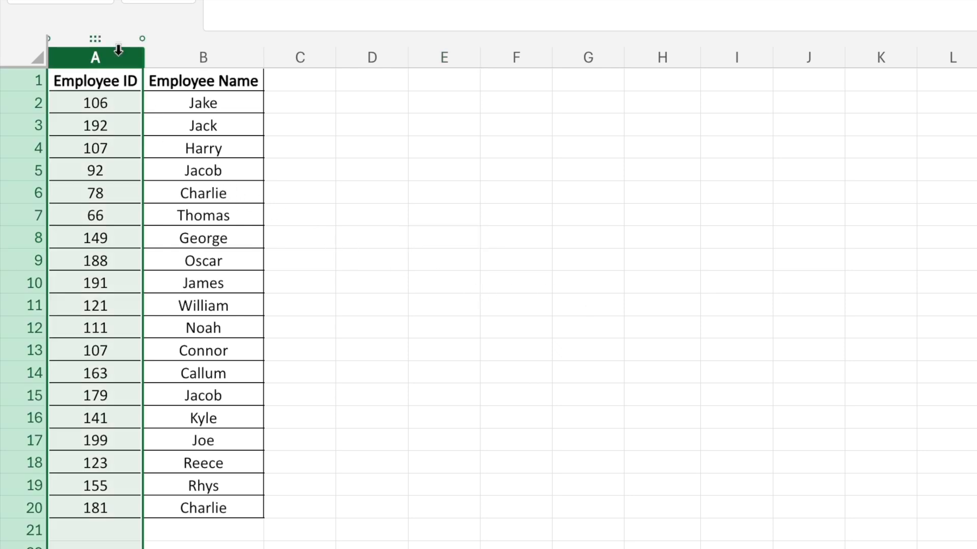
{"action": "left_click", "coordinate": [193, 54]}
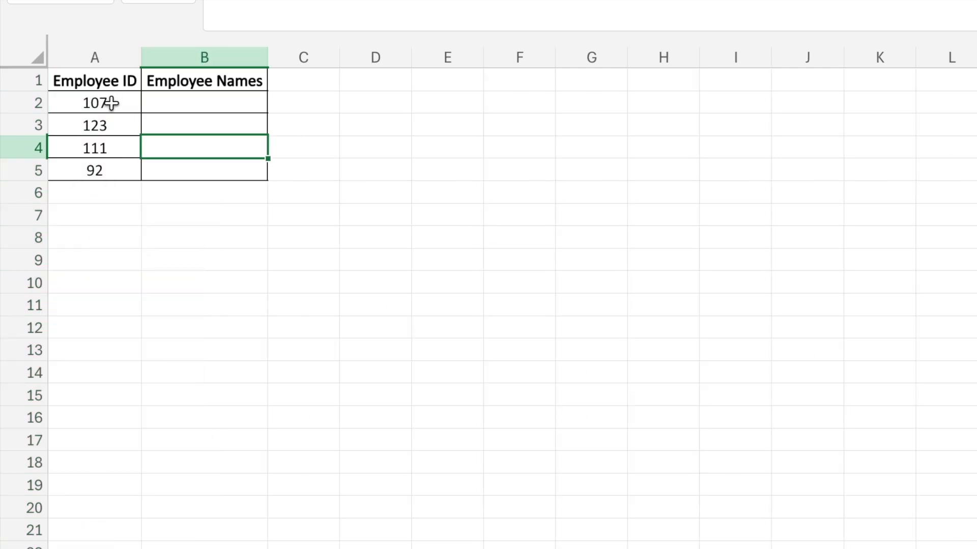
Enter an XLOOKUP formula in B2 that finds A2 in column A of Sheet1 and returns the name from its column B.
{"action": "left_click", "coordinate": [239, 100]}
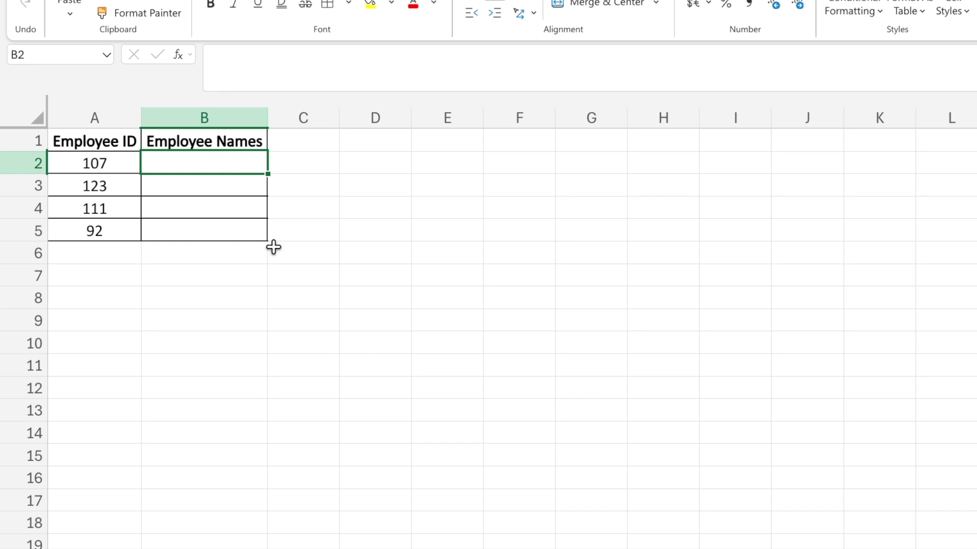
{"action": "type", "text": "=xloo"}
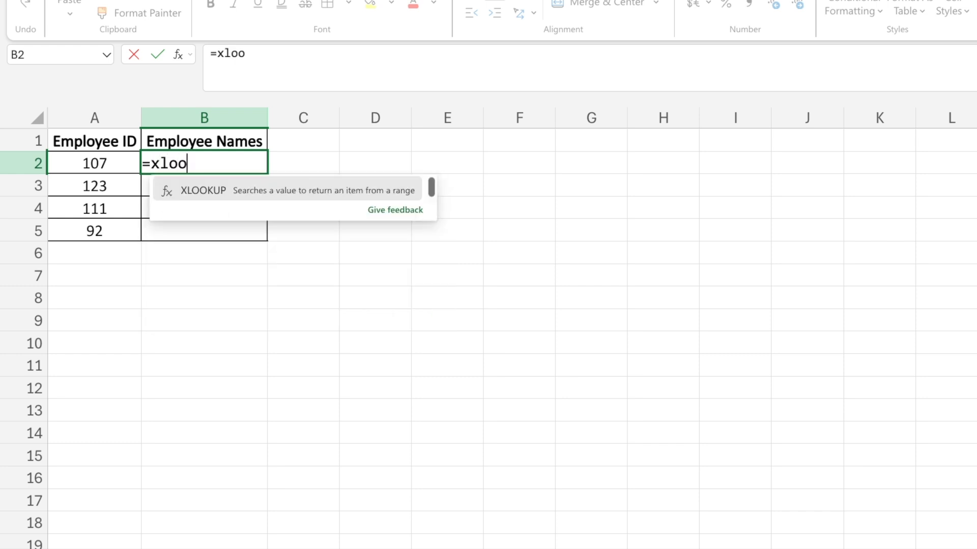
{"action": "key", "text": "Tab"}
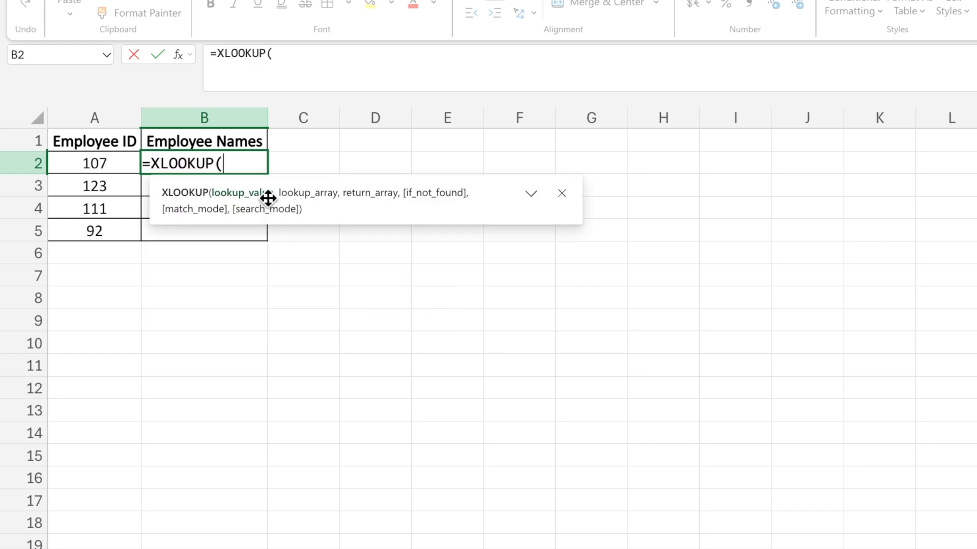
{"action": "left_click", "coordinate": [116, 163]}
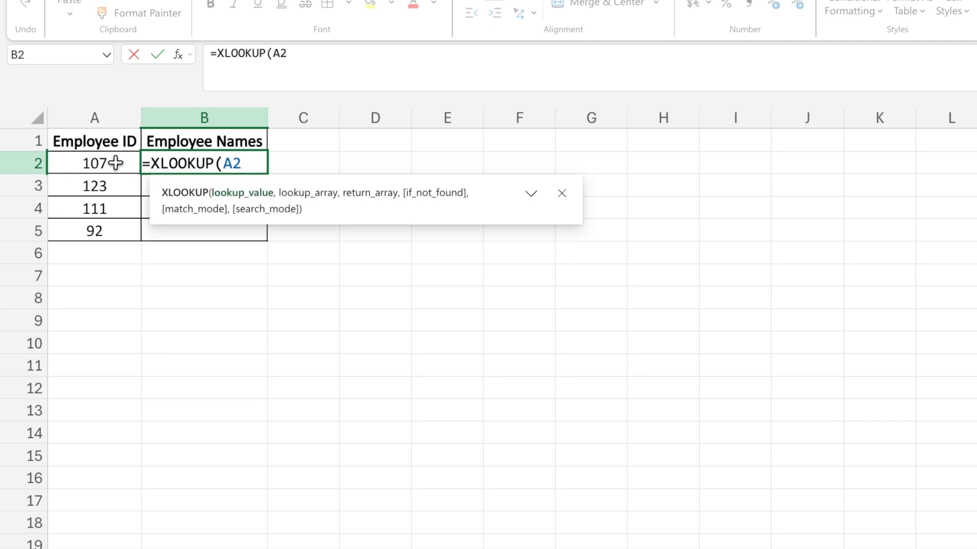
{"action": "type", "text": ","}
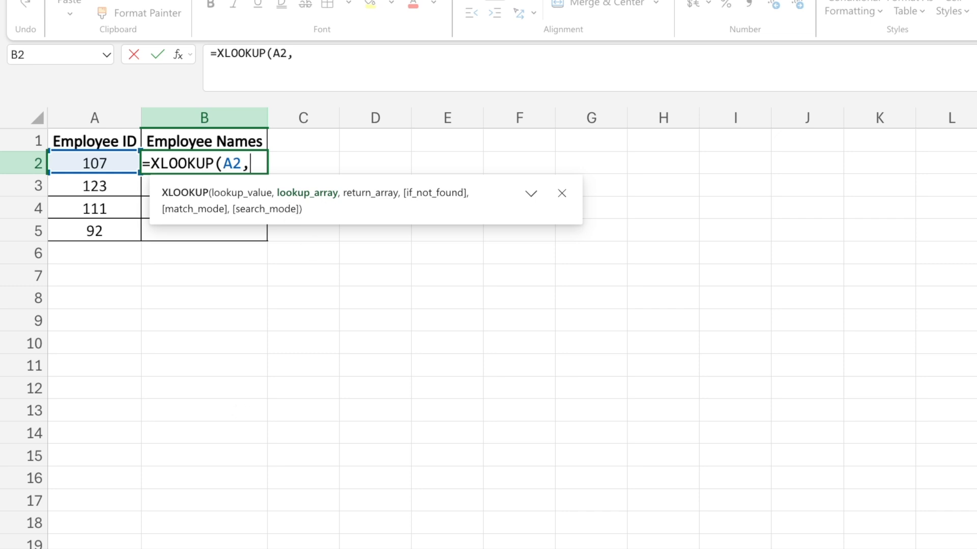
{"action": "left_click", "coordinate": [212, 548]}
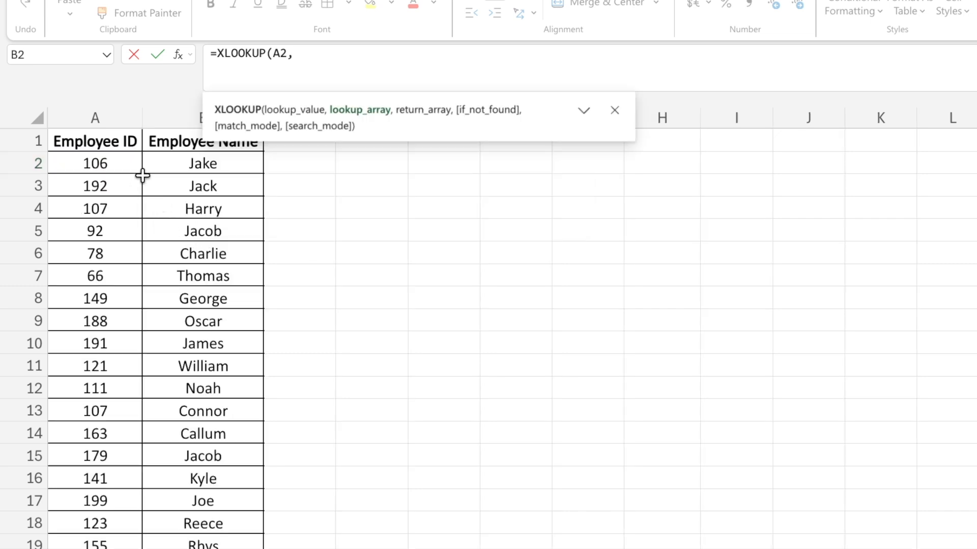
{"action": "left_click", "coordinate": [105, 110]}
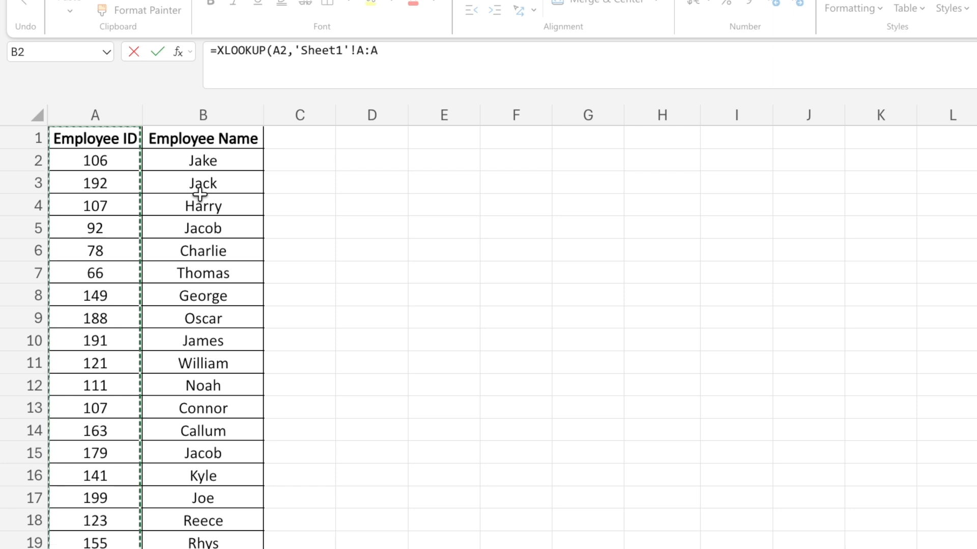
{"action": "left_click", "coordinate": [409, 51]}
{"action": "type", "text": ","}
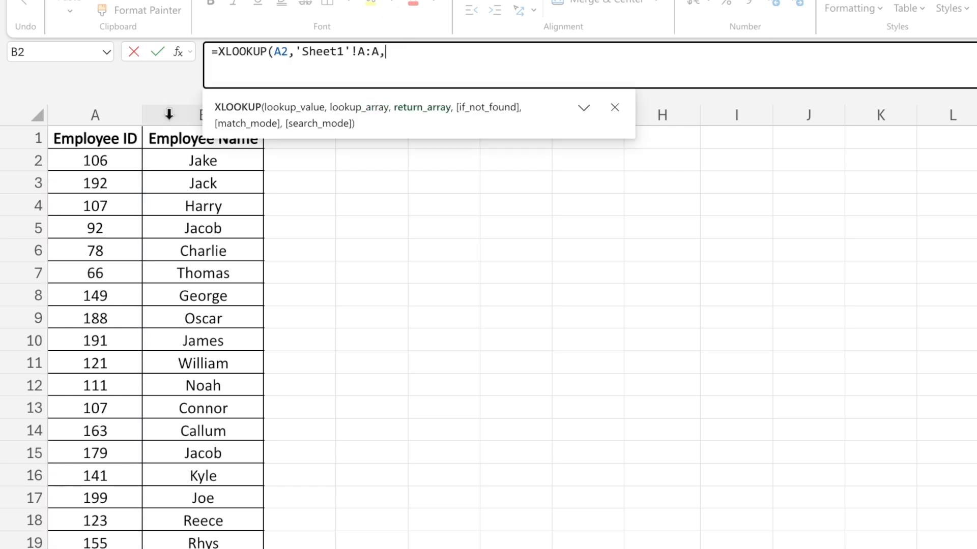
{"action": "left_click", "coordinate": [168, 114]}
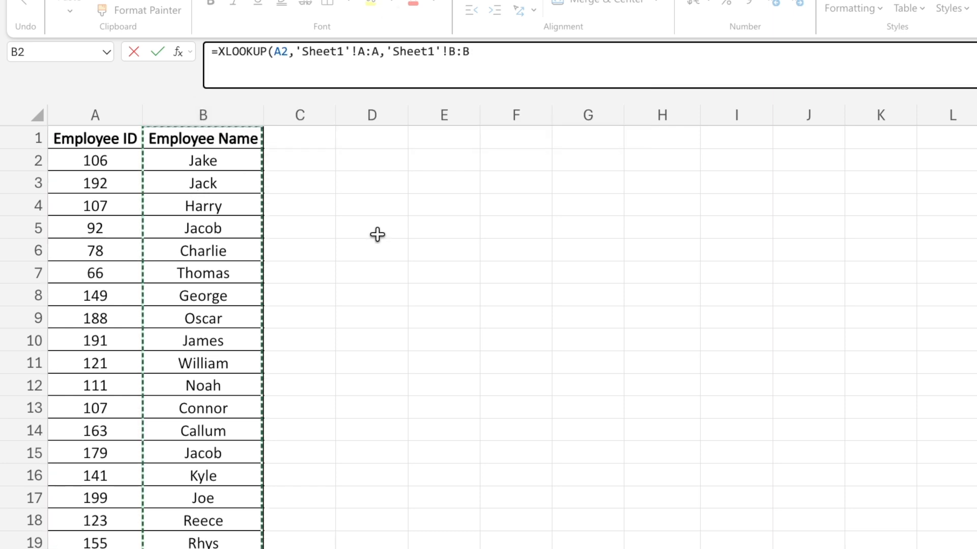
{"action": "type", "text": ")"}
{"action": "key", "text": "Return"}
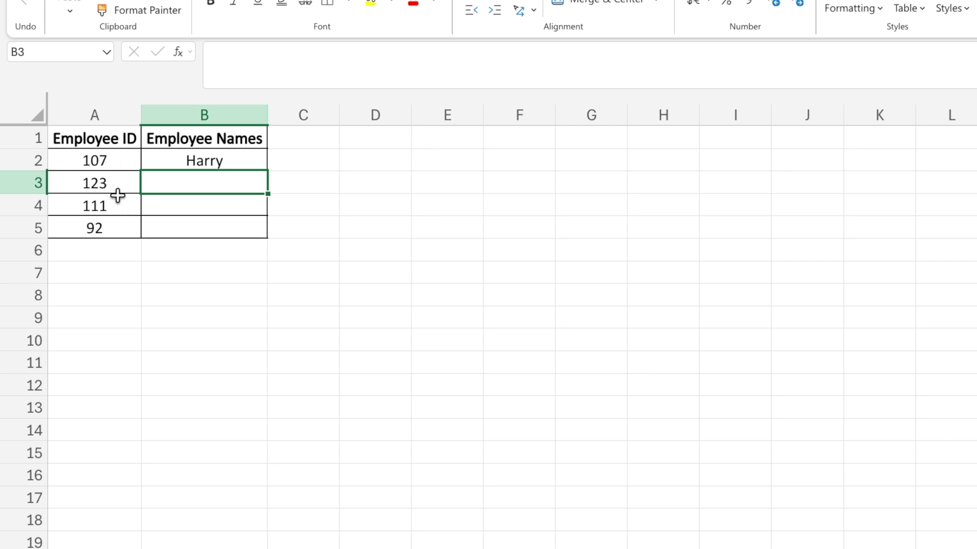
Fill the XLOOKUP formula from B2 down through B5 for the remaining employee IDs.
{"action": "left_click", "coordinate": [204, 160]}
{"action": "left_click_drag", "start_coordinate": [268, 172], "coordinate": [266, 235]}
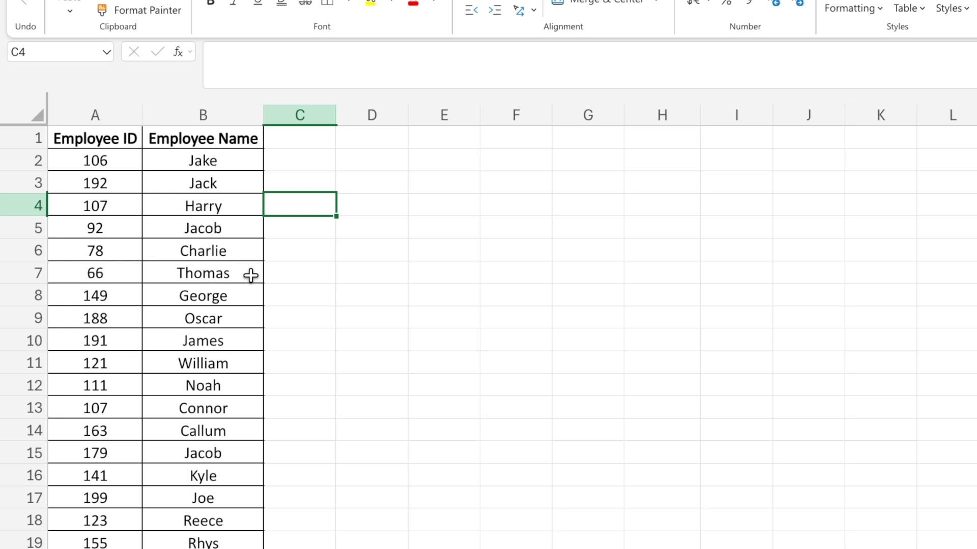
{"action": "left_click", "coordinate": [362, 348]}
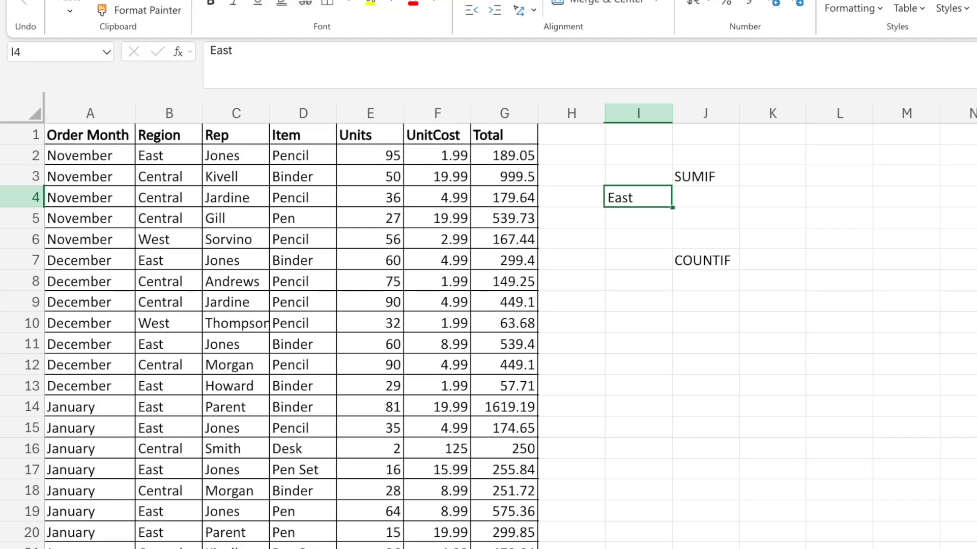
{"action": "left_click", "coordinate": [169, 111]}
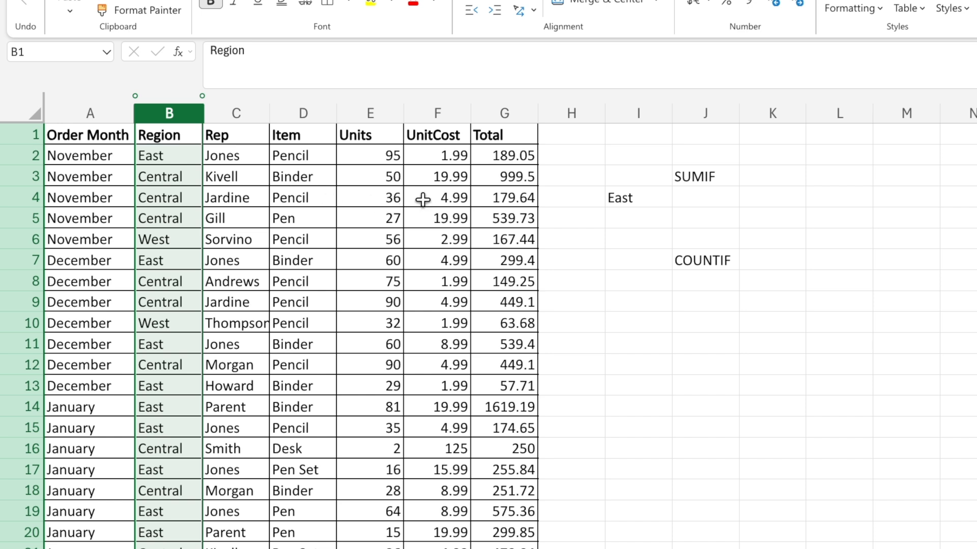
Enter =SUMIF(B:B,I4,G:G) in J4 to sum the Total column for the region named in I4.
{"action": "left_click", "coordinate": [704, 199]}
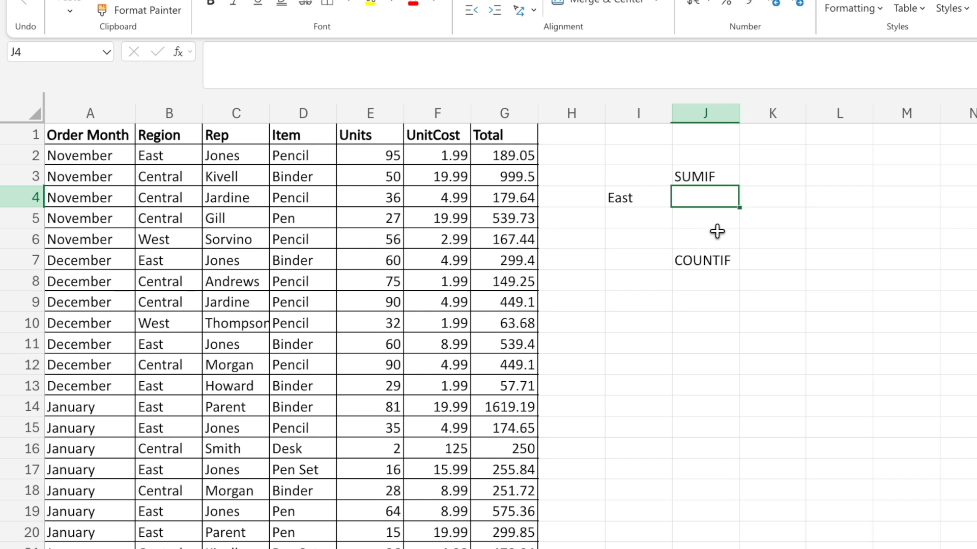
{"action": "type", "text": "=sum"}
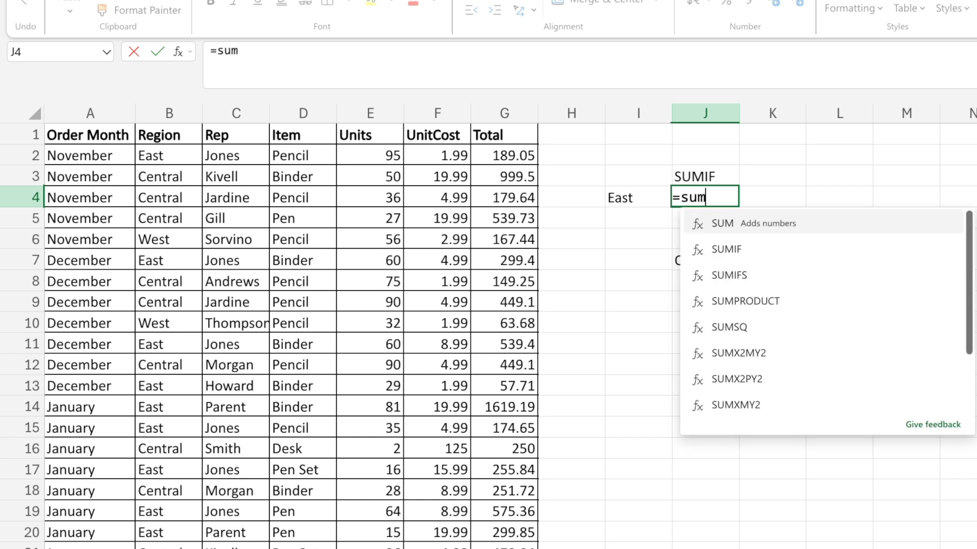
{"action": "type", "text": "i"}
{"action": "key", "text": "Tab"}
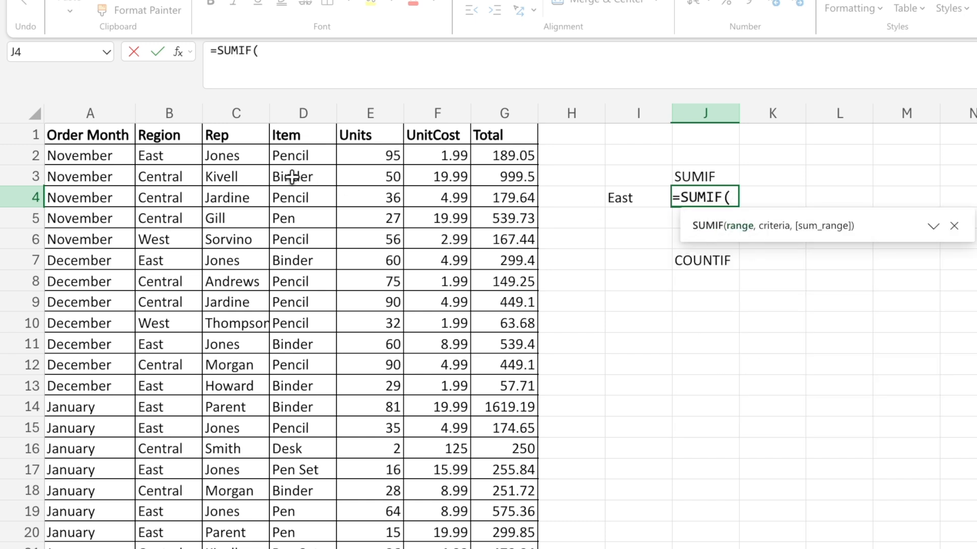
{"action": "left_click", "coordinate": [184, 108]}
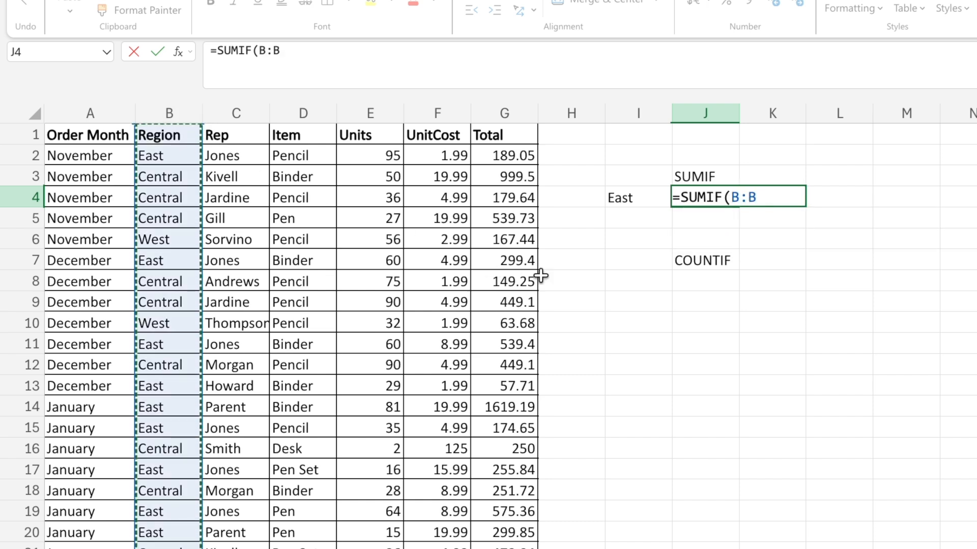
{"action": "type", "text": ","}
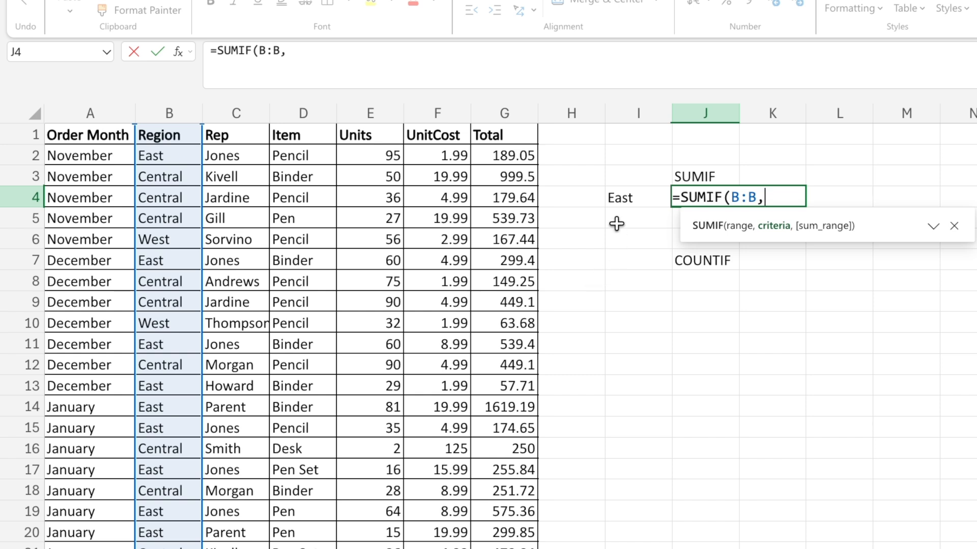
{"action": "left_click", "coordinate": [620, 195]}
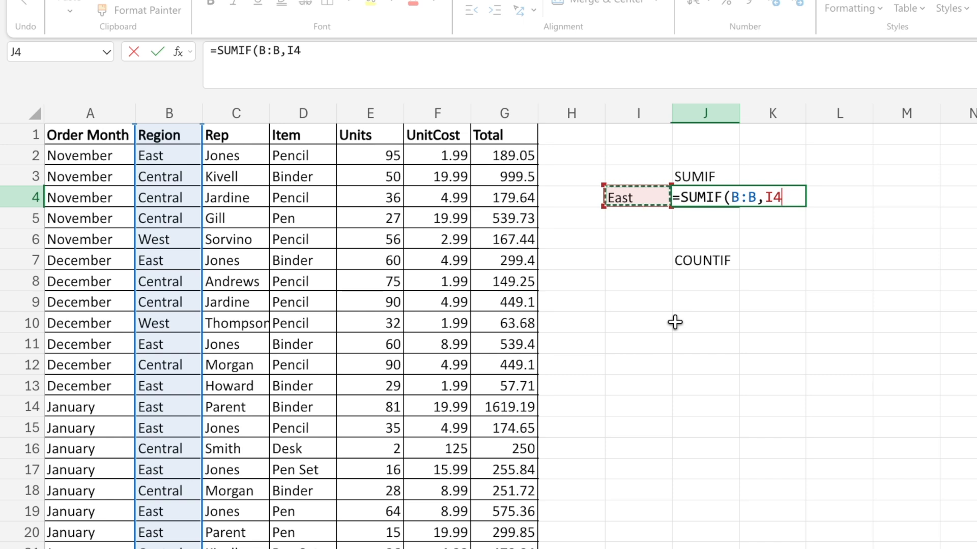
{"action": "type", "text": ","}
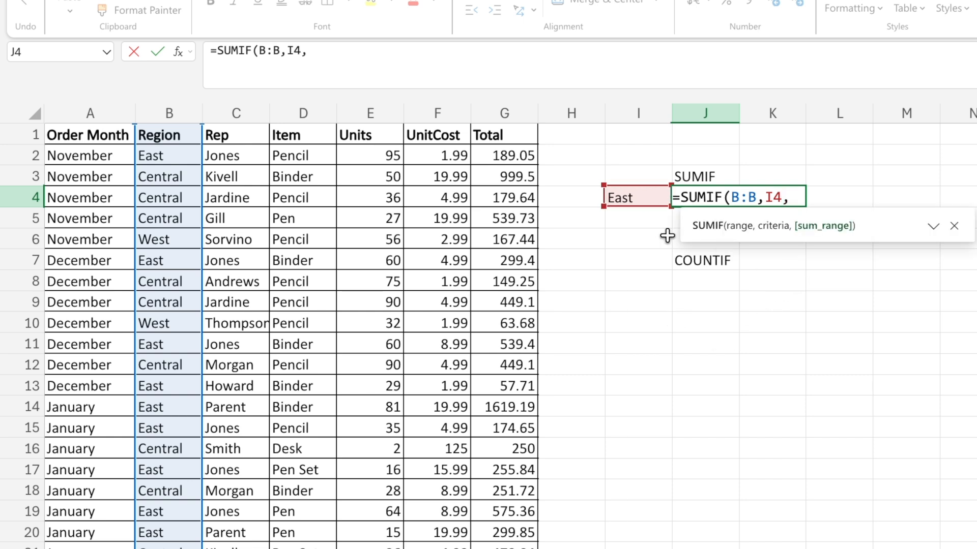
{"action": "left_click", "coordinate": [515, 117]}
{"action": "type", "text": ")"}
{"action": "key", "text": "Return"}
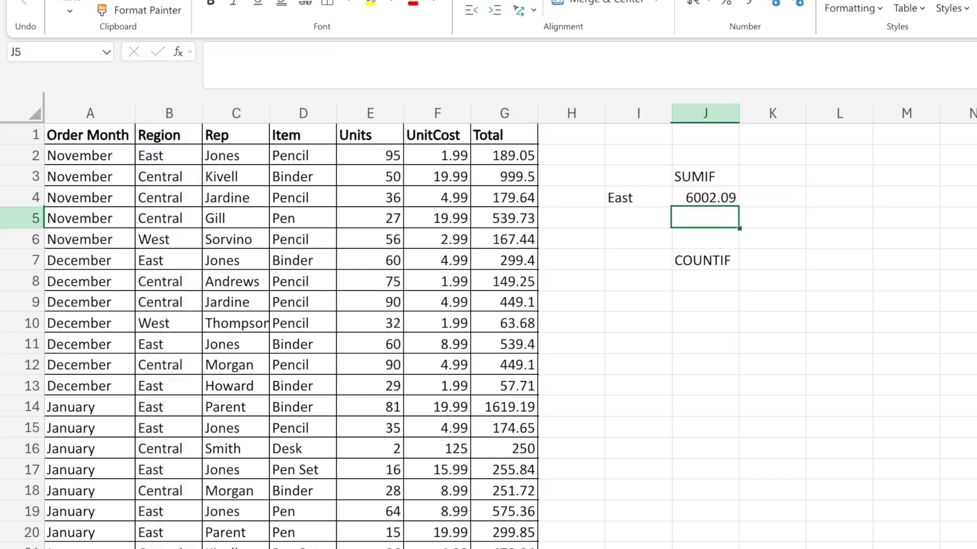
{"action": "left_click", "coordinate": [716, 197]}
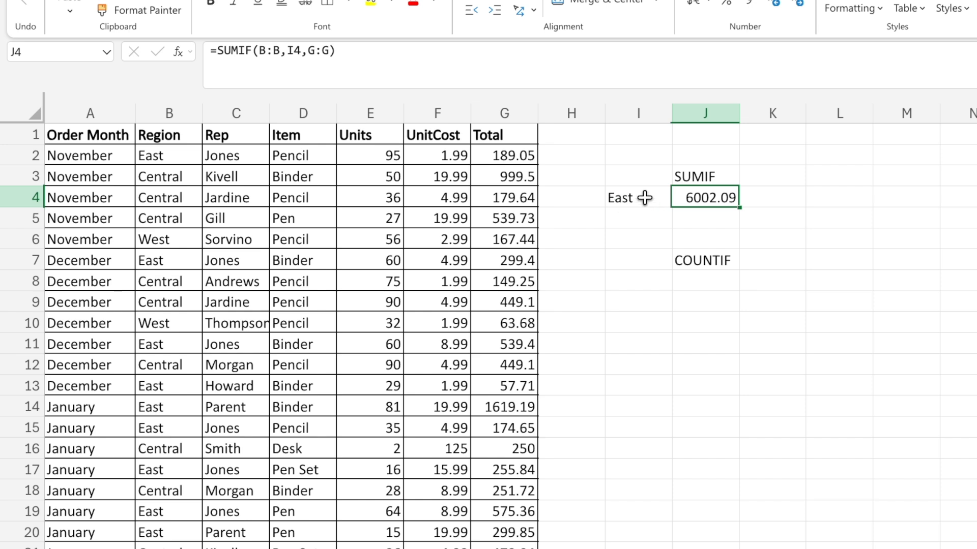
Enter =SUMIF(B:B,"West",G:G) in K4 to sum the Total column for the West region.
{"action": "left_click", "coordinate": [767, 197]}
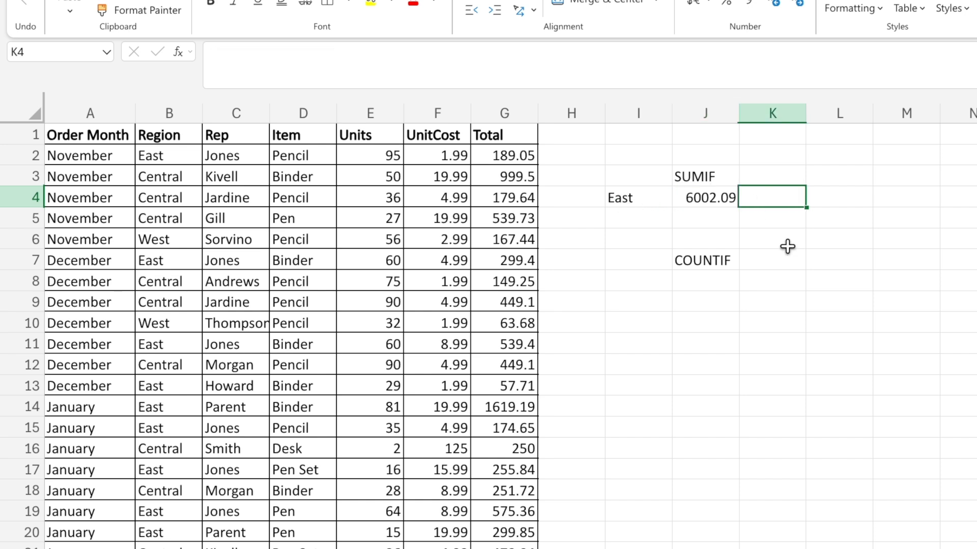
{"action": "type", "text": "=s"}
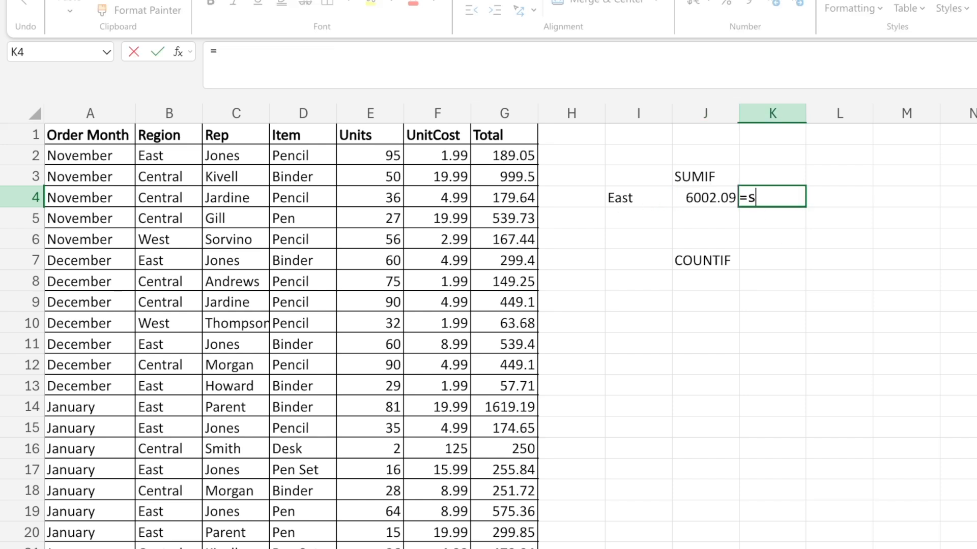
{"action": "type", "text": "umif"}
{"action": "key", "text": "Tab"}
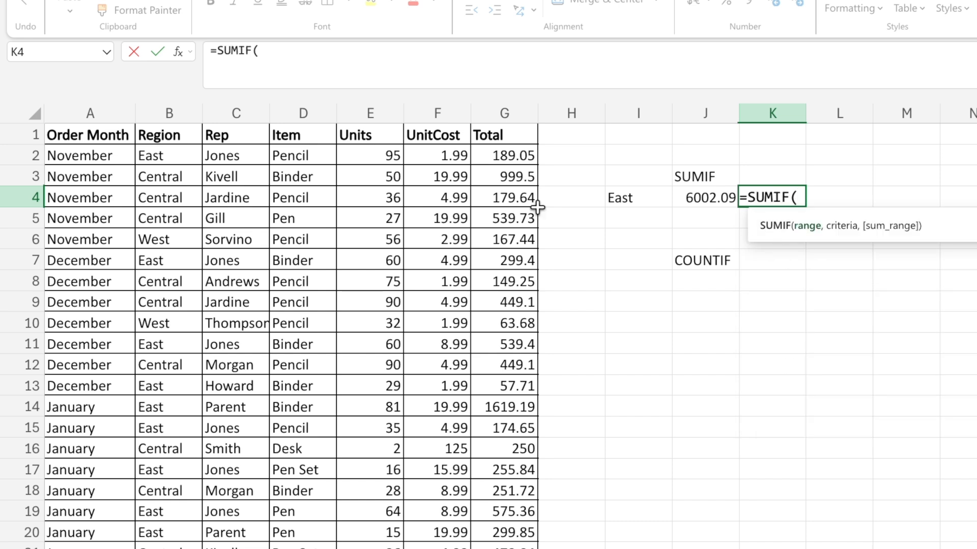
{"action": "left_click", "coordinate": [170, 113]}
{"action": "type", "text": ","}
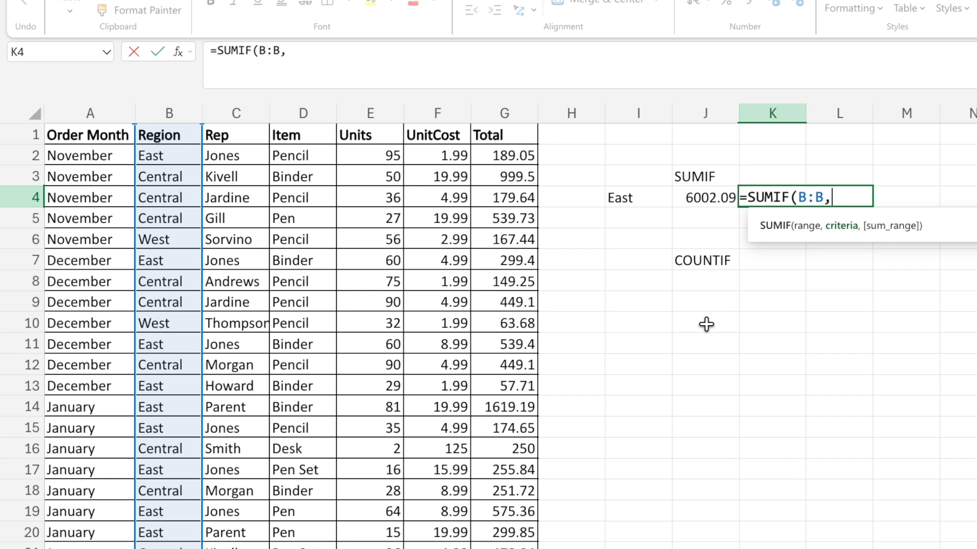
{"action": "type", "text": "\"We"}
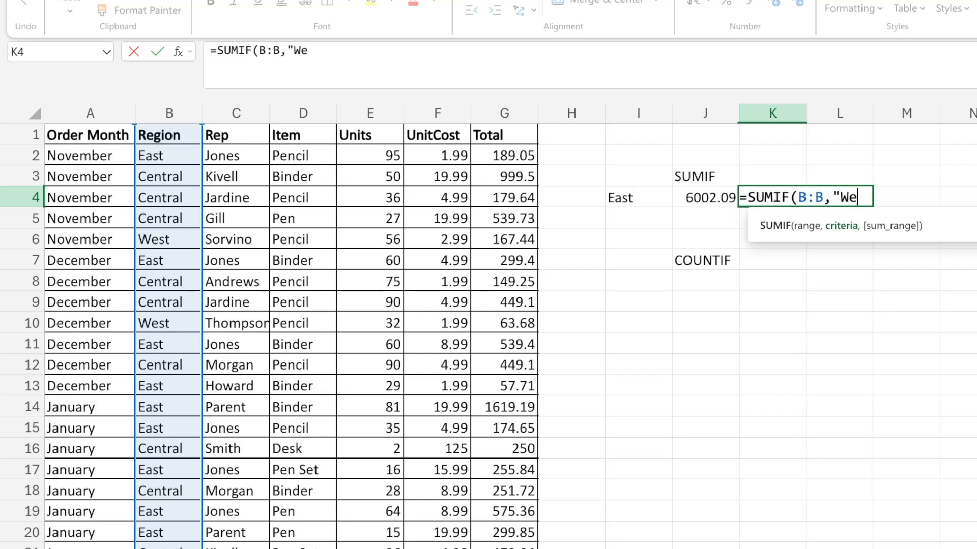
{"action": "type", "text": "st\""}
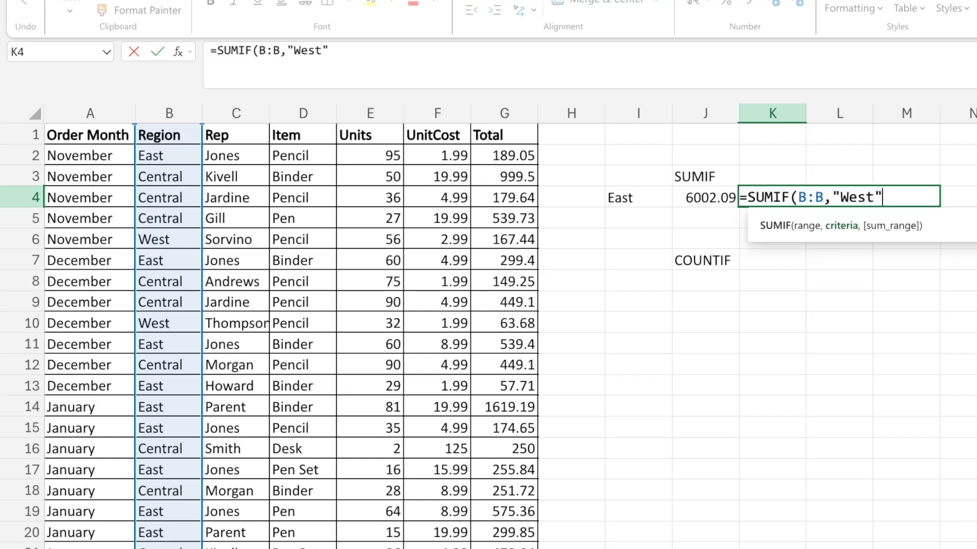
{"action": "type", "text": ","}
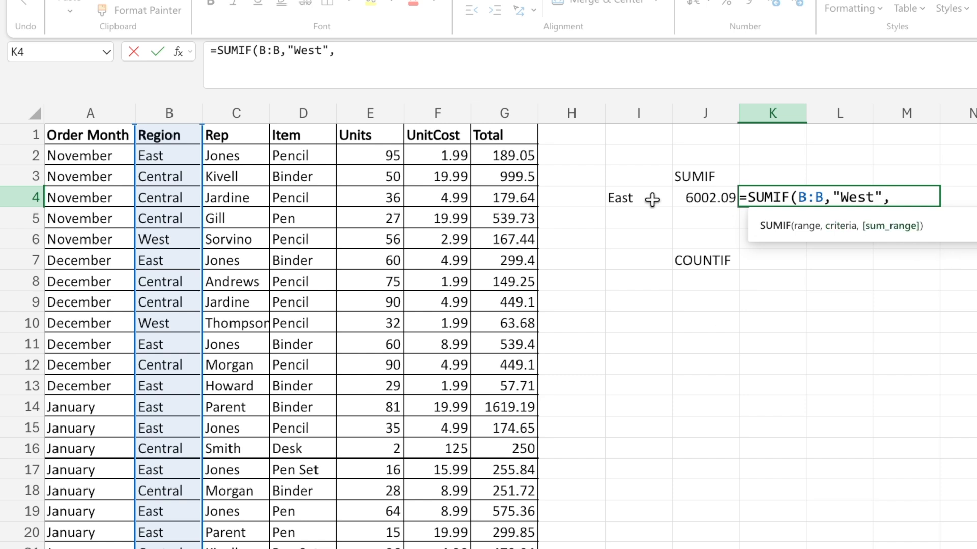
{"action": "left_click", "coordinate": [505, 112]}
{"action": "type", "text": ")"}
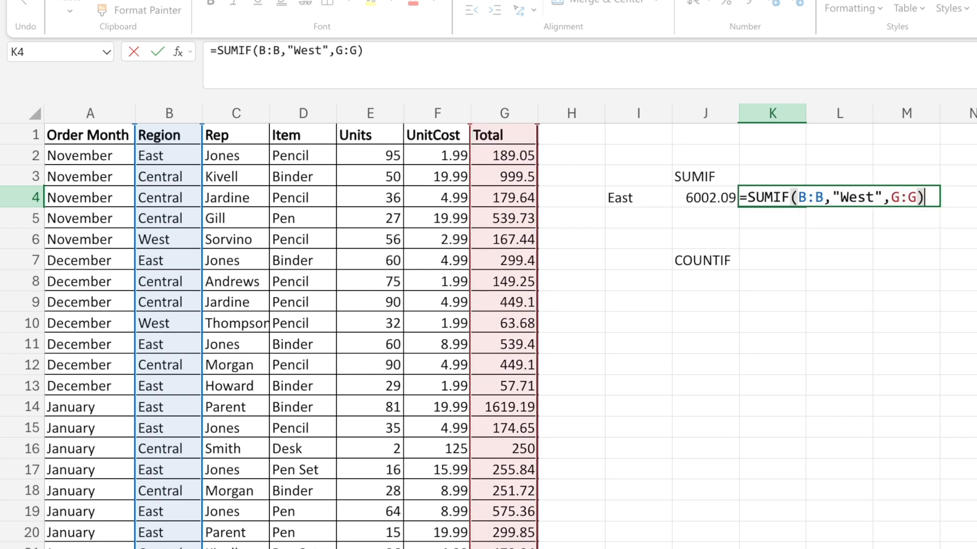
{"action": "key", "text": "Return"}
{"action": "key", "text": "Up"}
{"action": "key", "text": "Left"}
{"action": "key", "text": "Right"}
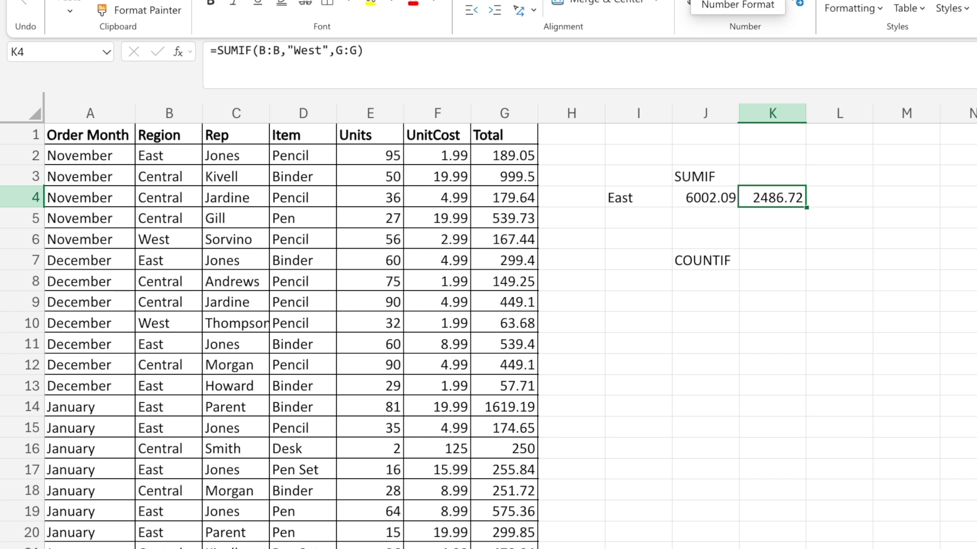
{"action": "left_click", "coordinate": [167, 112]}
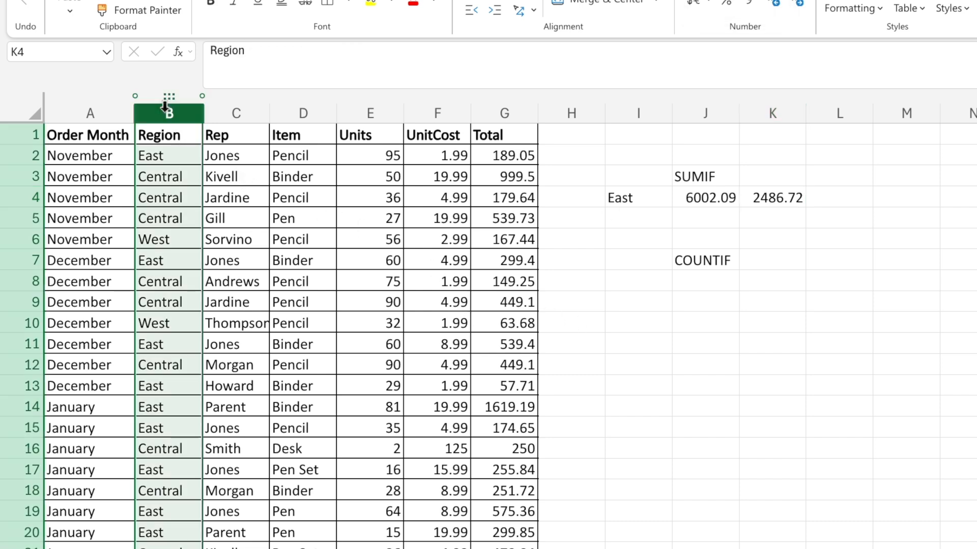
{"action": "left_click", "coordinate": [381, 112]}
{"action": "left_click", "coordinate": [429, 113]}
{"action": "left_click", "coordinate": [496, 109]}
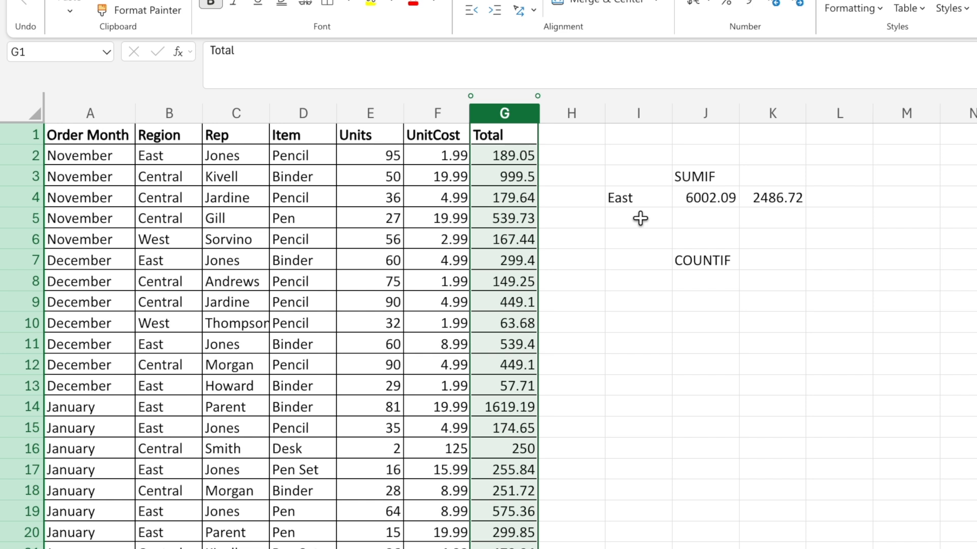
Enter =COUNTIF(B:B,"West") in J8 to count the orders in the West region.
{"action": "left_click", "coordinate": [363, 110]}
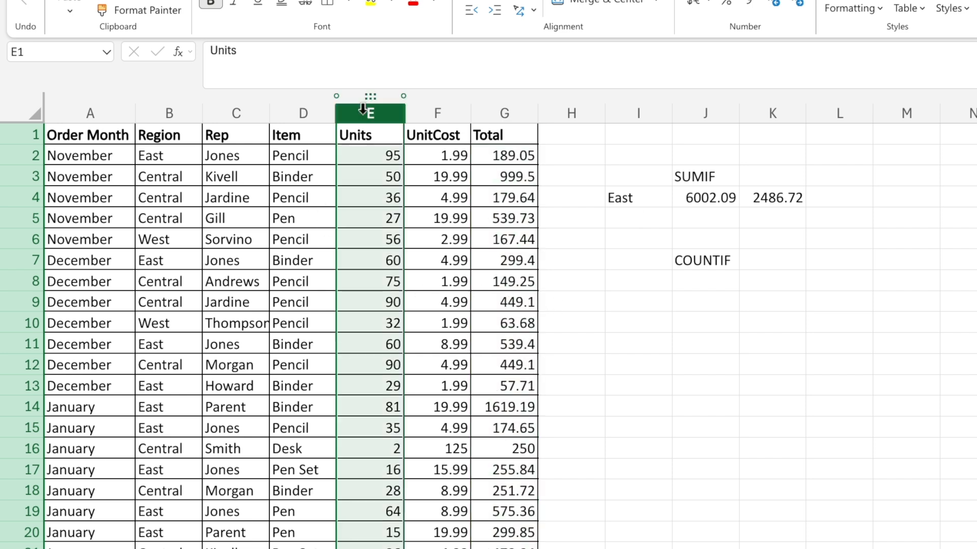
{"action": "left_click", "coordinate": [169, 107]}
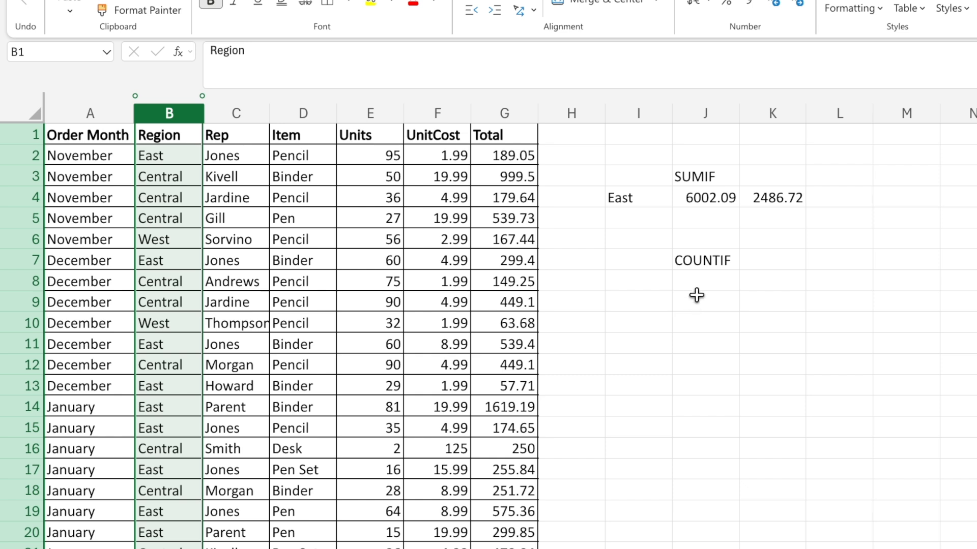
{"action": "left_click", "coordinate": [700, 284]}
{"action": "type", "text": "=count"}
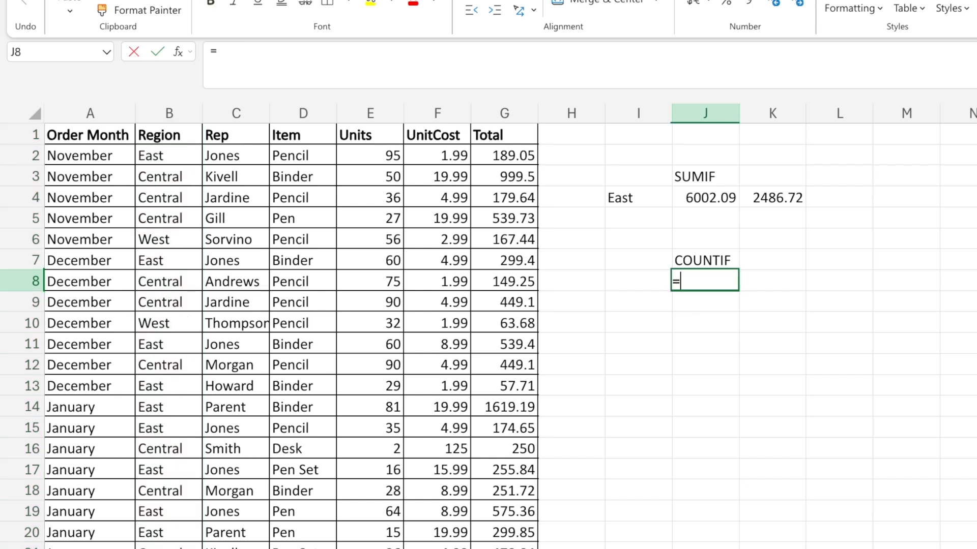
{"action": "key", "text": "Down"}
{"action": "key", "text": "Down"}
{"action": "key", "text": "Down"}
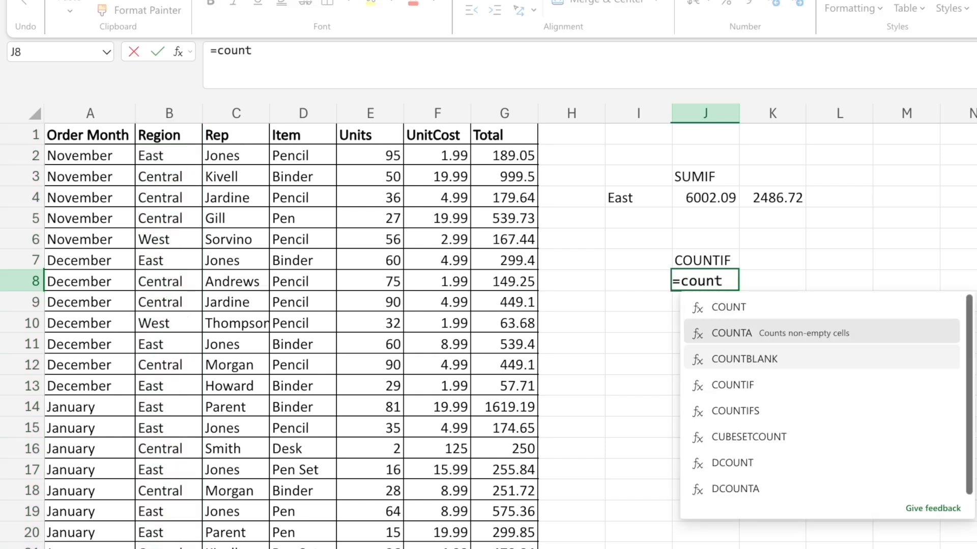
{"action": "key", "text": "Tab"}
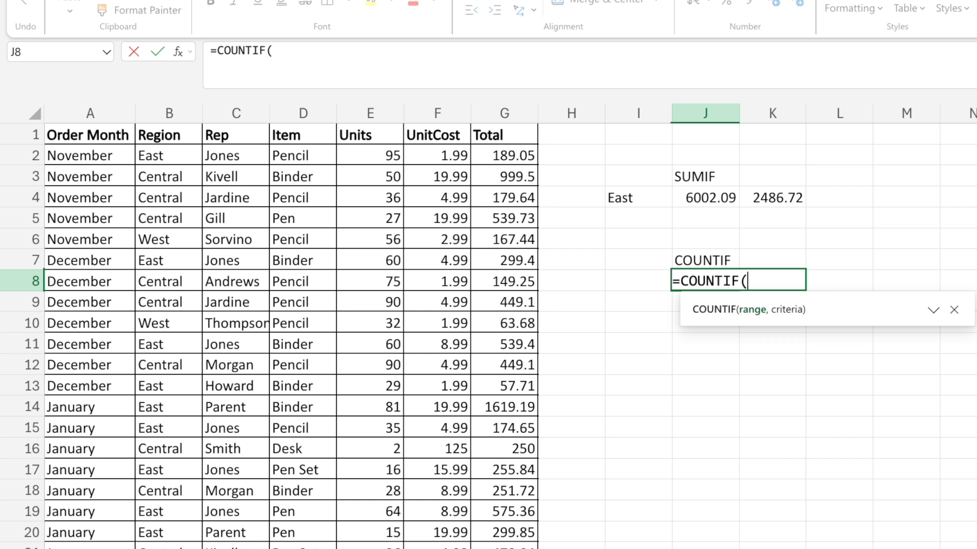
{"action": "left_click", "coordinate": [164, 103]}
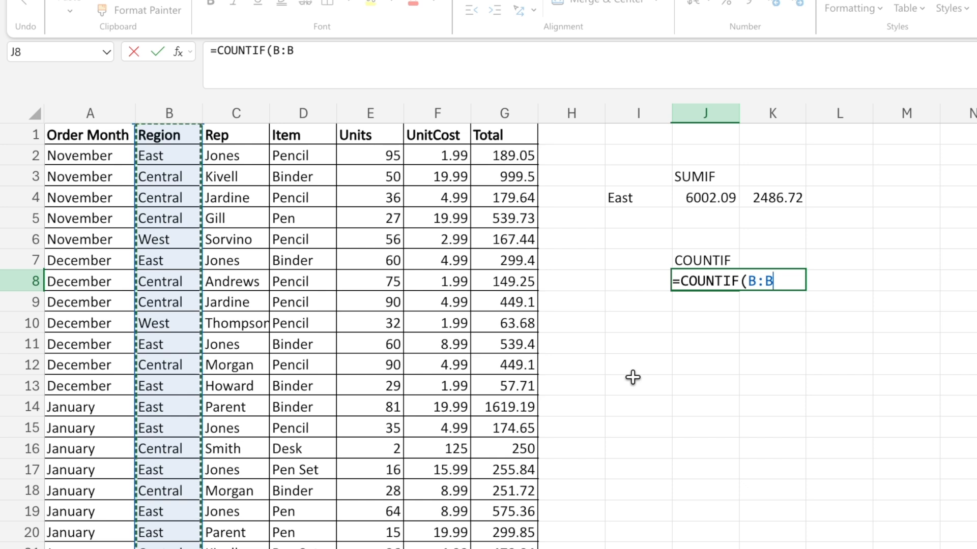
{"action": "type", "text": ","}
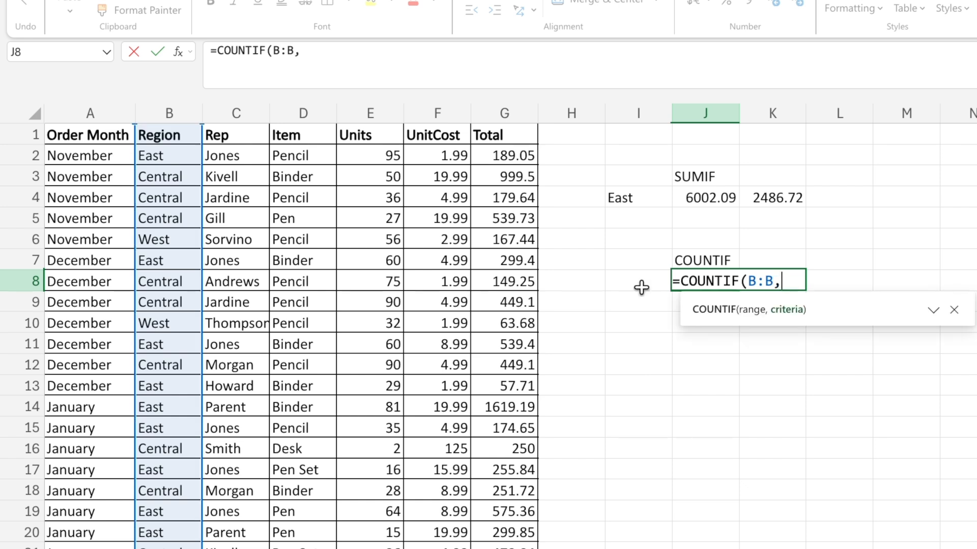
{"action": "type", "text": "\"West\""}
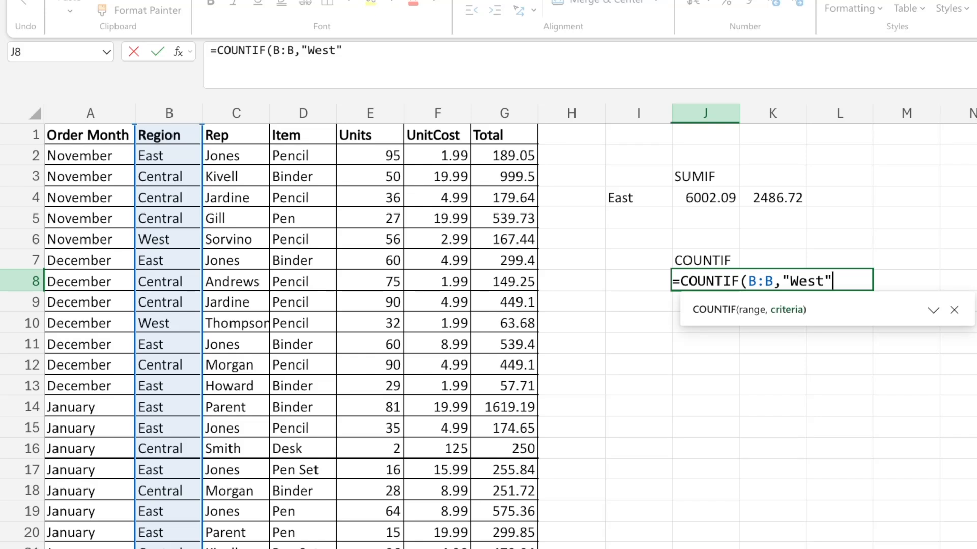
{"action": "type", "text": ")"}
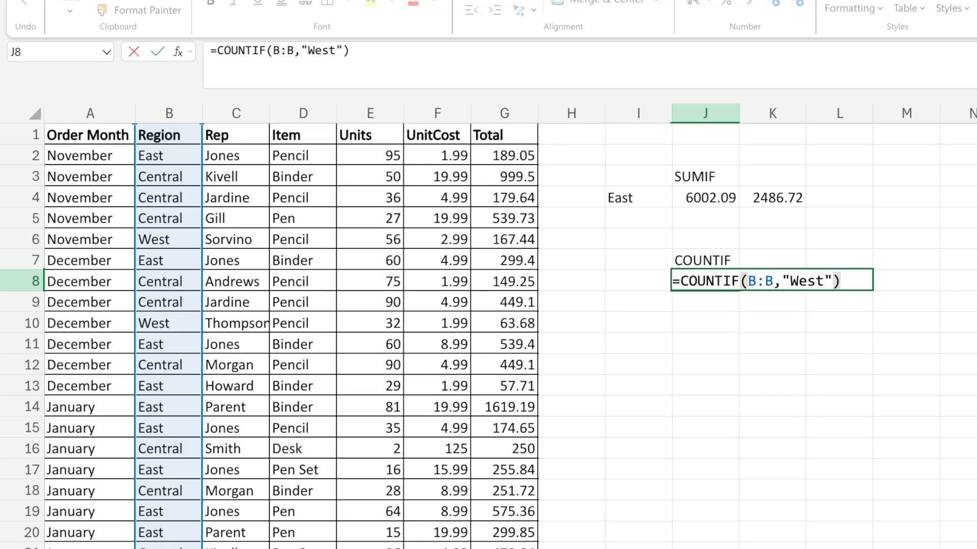
{"action": "key", "text": "Return"}
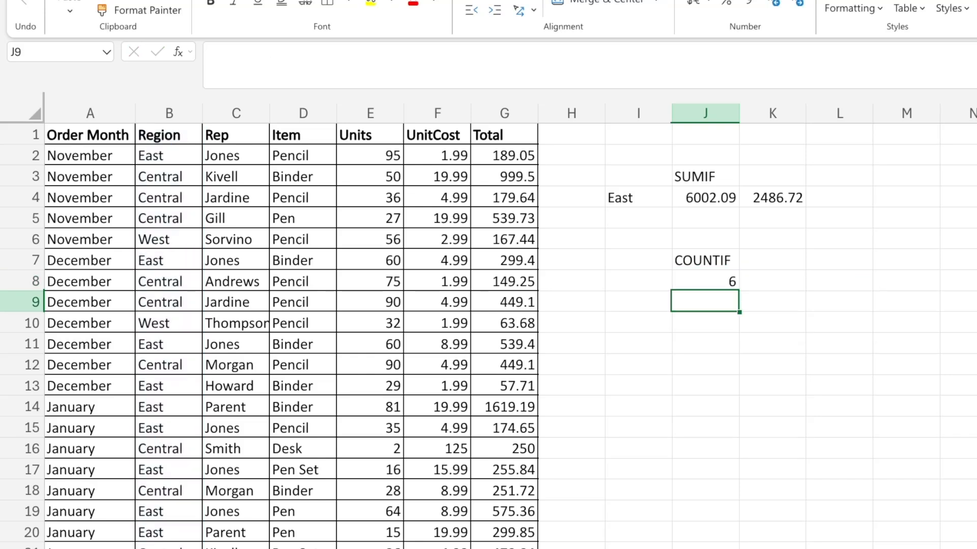
Enter =COUNTIF(B:B,"Central") in J9 to count the orders in the Central region.
{"action": "left_click", "coordinate": [711, 287]}
{"action": "left_click_drag", "start_coordinate": [146, 156], "coordinate": [152, 548]}
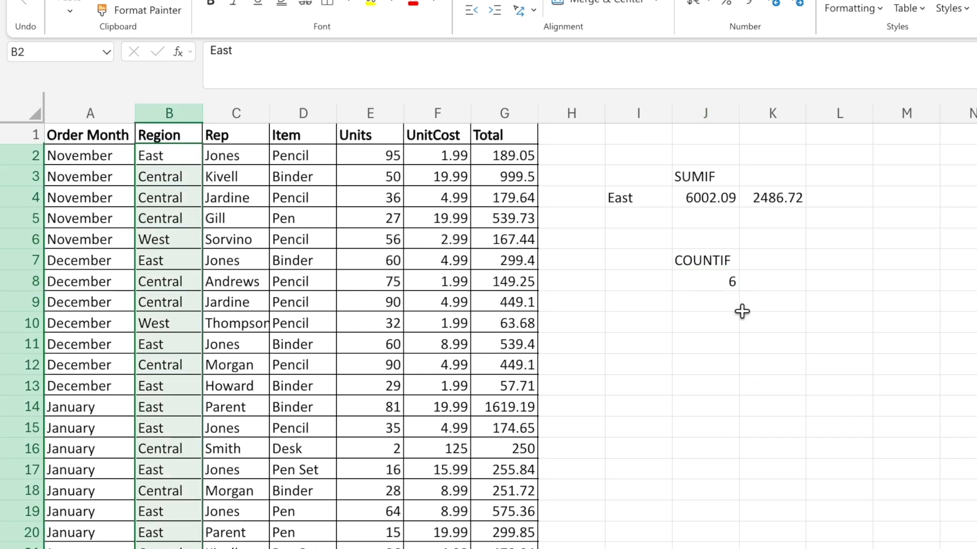
{"action": "left_click", "coordinate": [729, 302]}
{"action": "type", "text": "=count"}
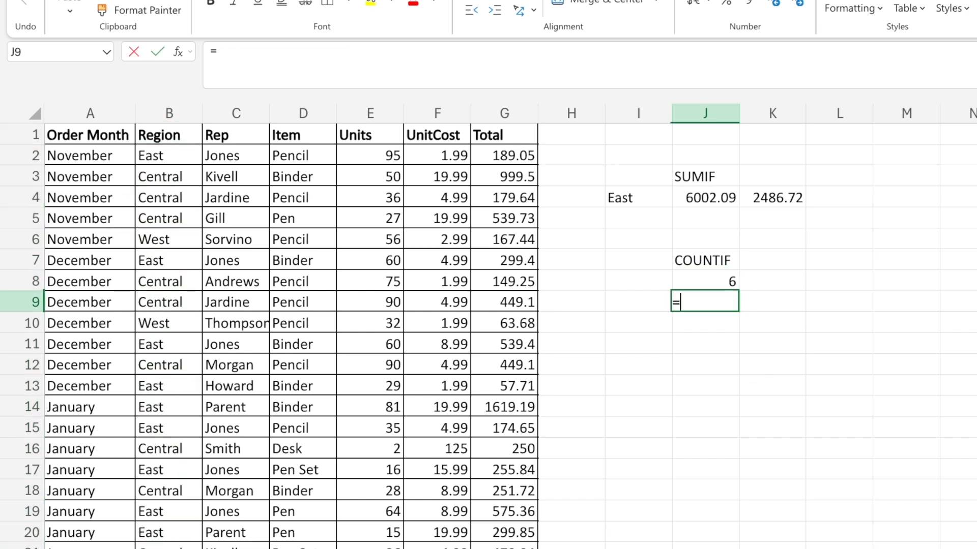
{"action": "key", "text": "Down"}
{"action": "key", "text": "Down"}
{"action": "key", "text": "Down"}
{"action": "key", "text": "Down"}
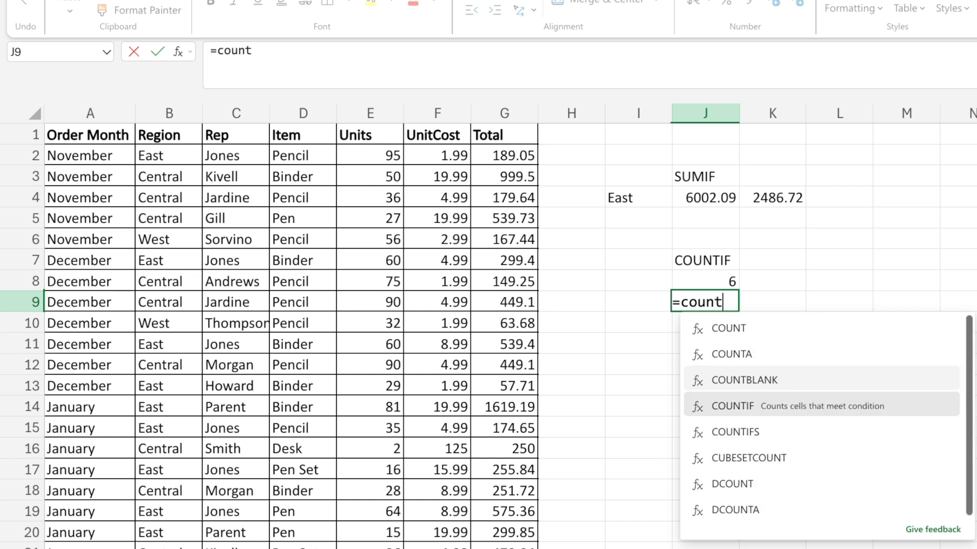
{"action": "key", "text": "Up"}
{"action": "key", "text": "Tab"}
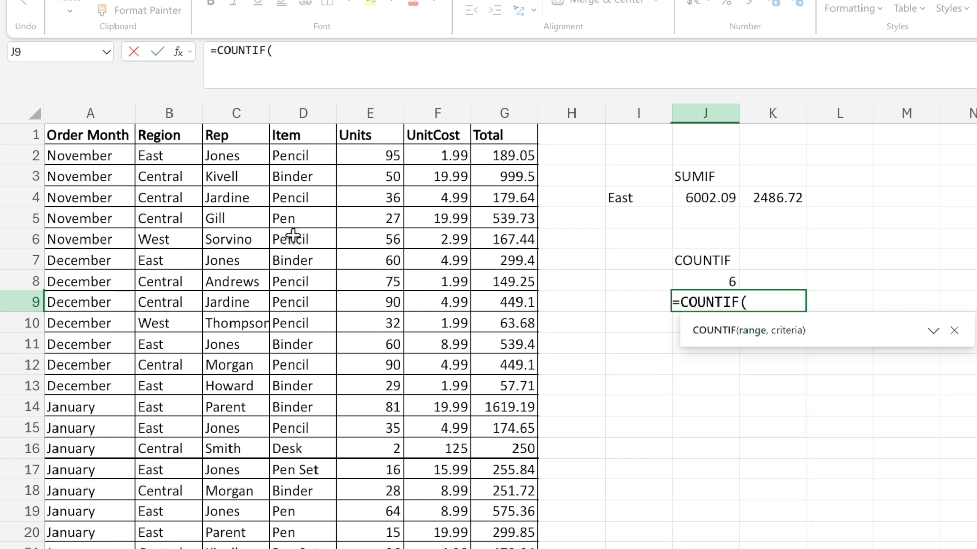
{"action": "left_click", "coordinate": [169, 115]}
{"action": "type", "text": ",\""}
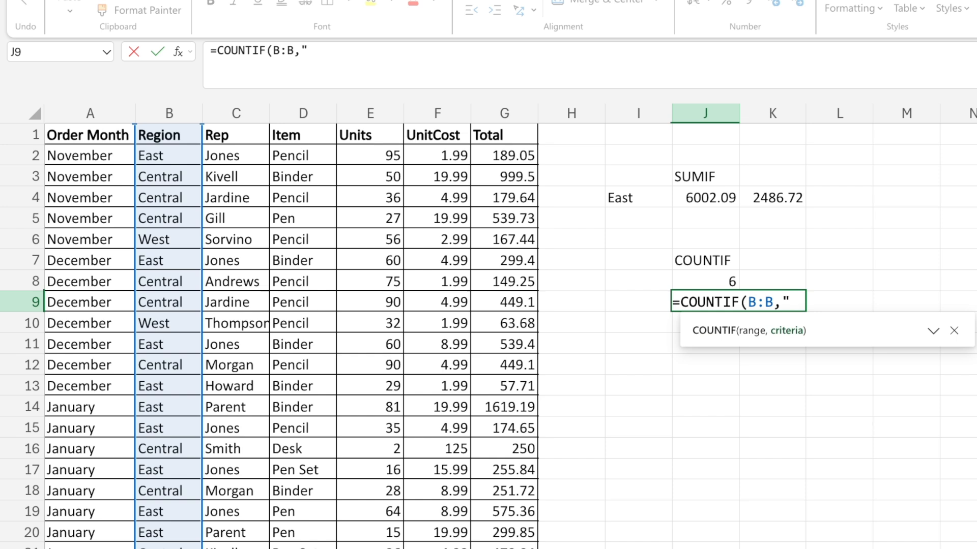
{"action": "type", "text": "Cent"}
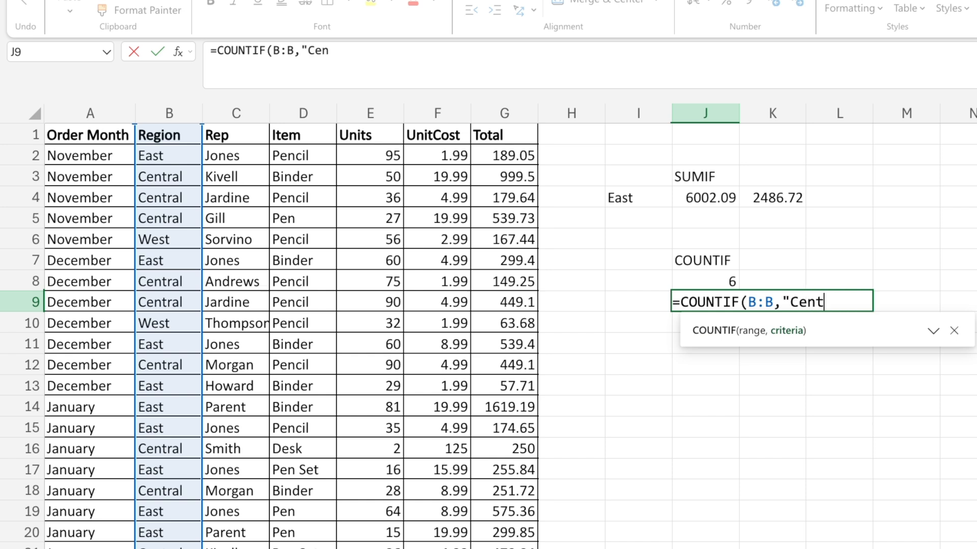
{"action": "type", "text": "ral\")"}
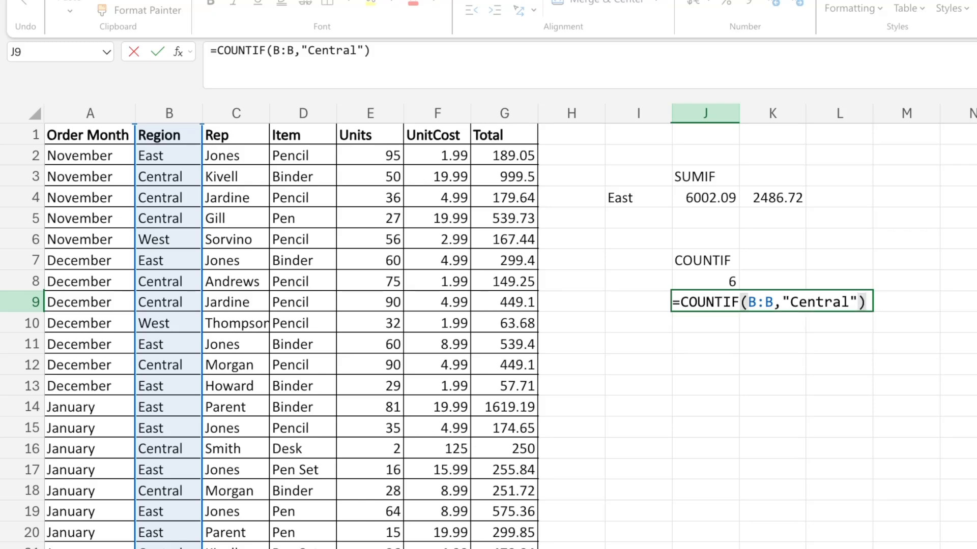
{"action": "key", "text": "Return"}
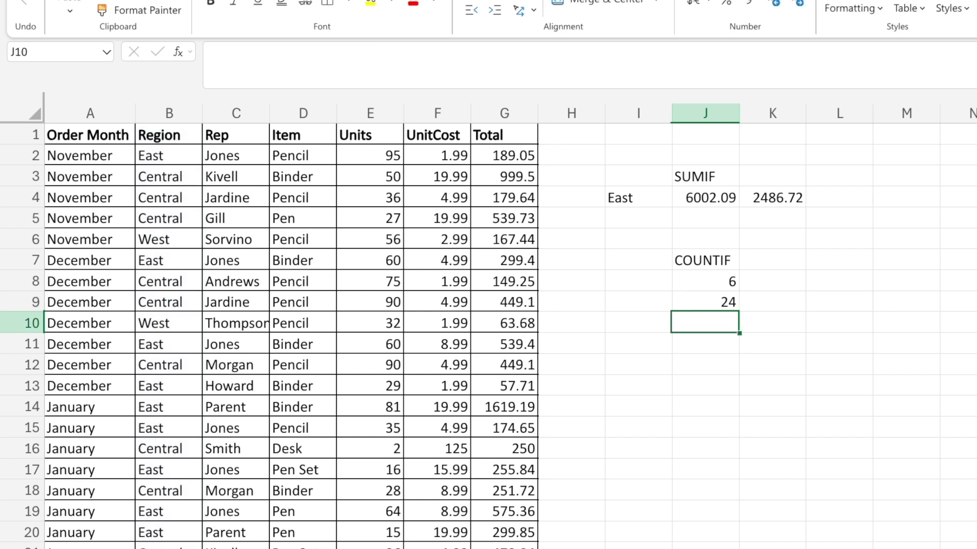
{"action": "left_click", "coordinate": [691, 305]}
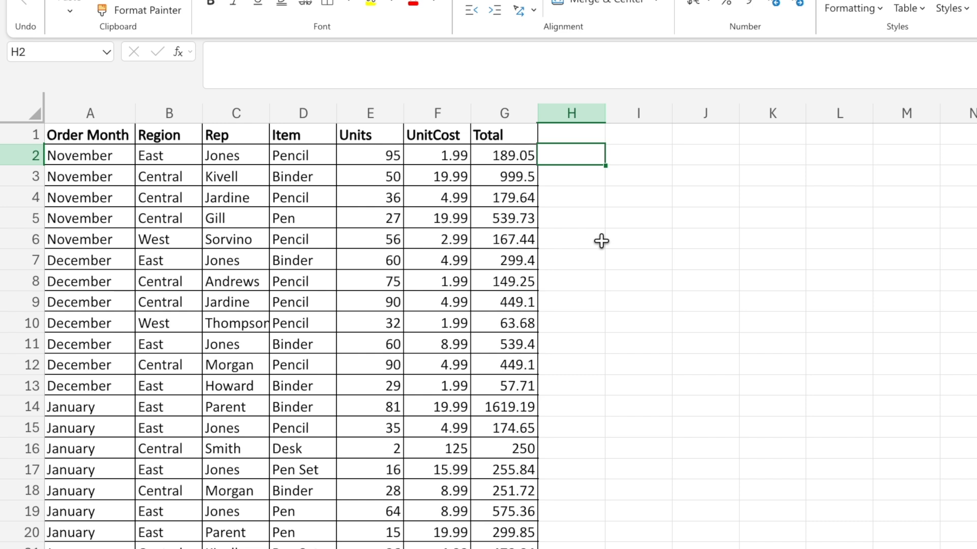
Enter =IF(G2>200,"Achieved","Not Achieved") in H2 to rate the first order's total against 200.
{"action": "type", "text": "=IF("}
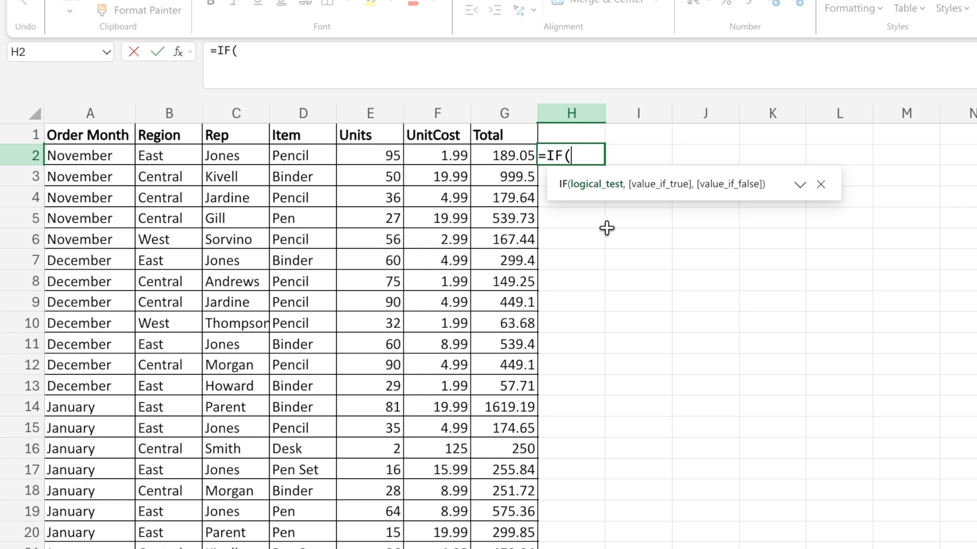
{"action": "left_click", "coordinate": [509, 155]}
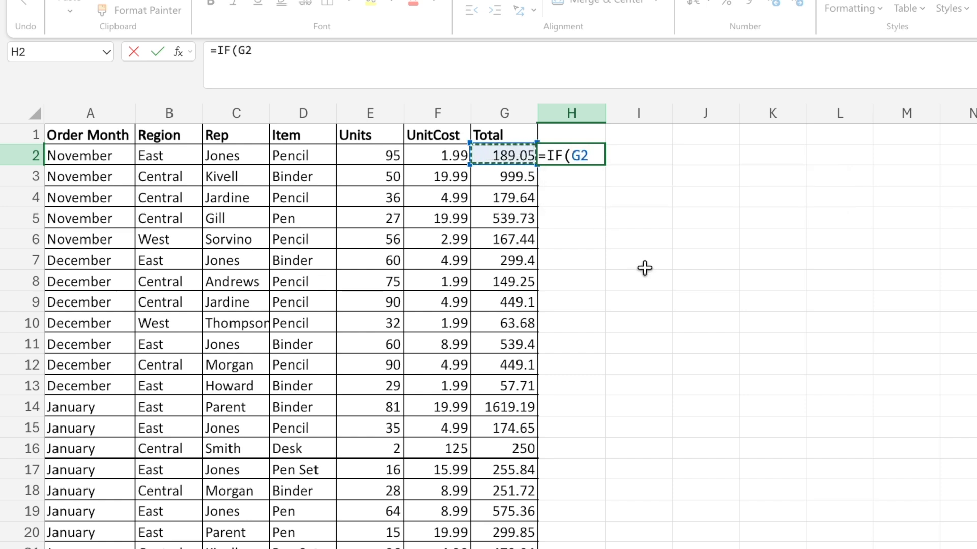
{"action": "type", "text": ">2"}
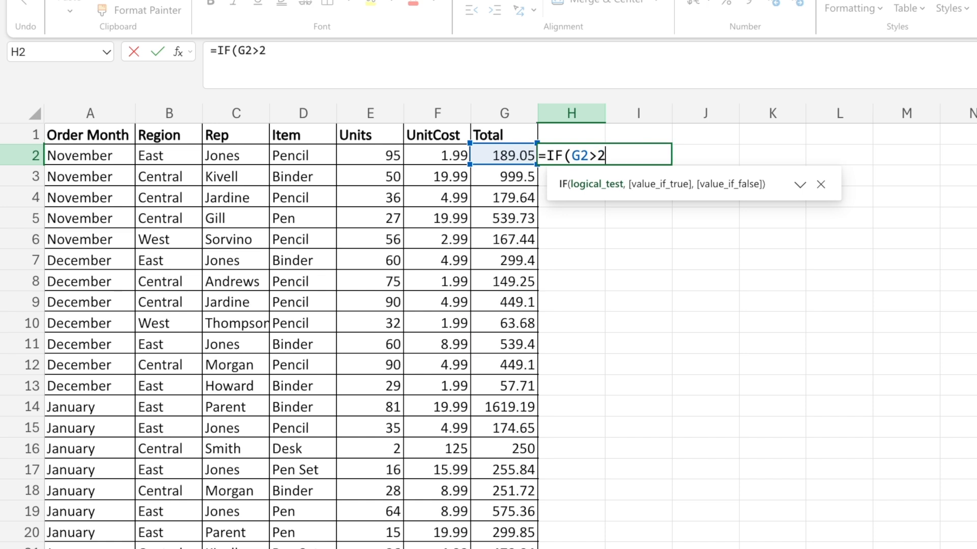
{"action": "type", "text": "00,"}
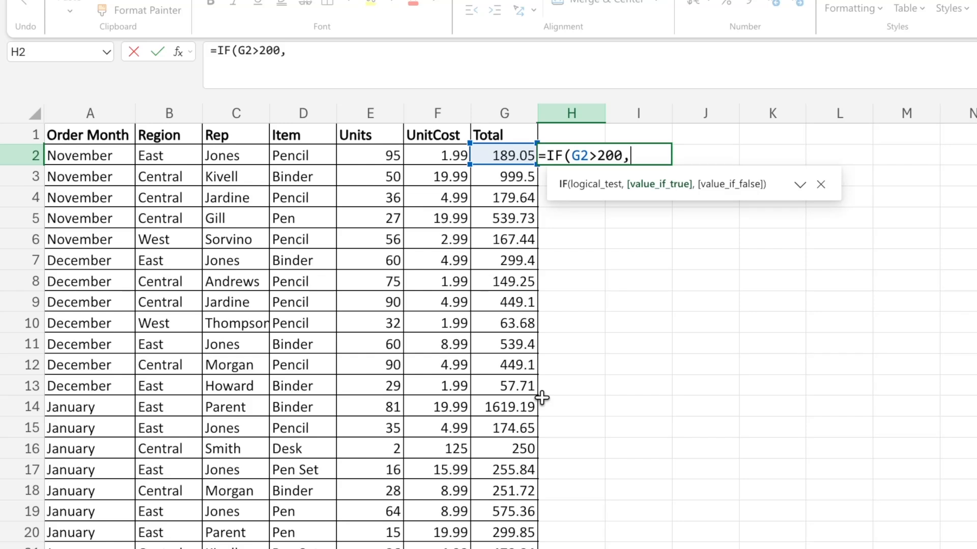
{"action": "type", "text": "\""}
{"action": "type", "text": "Achieved"}
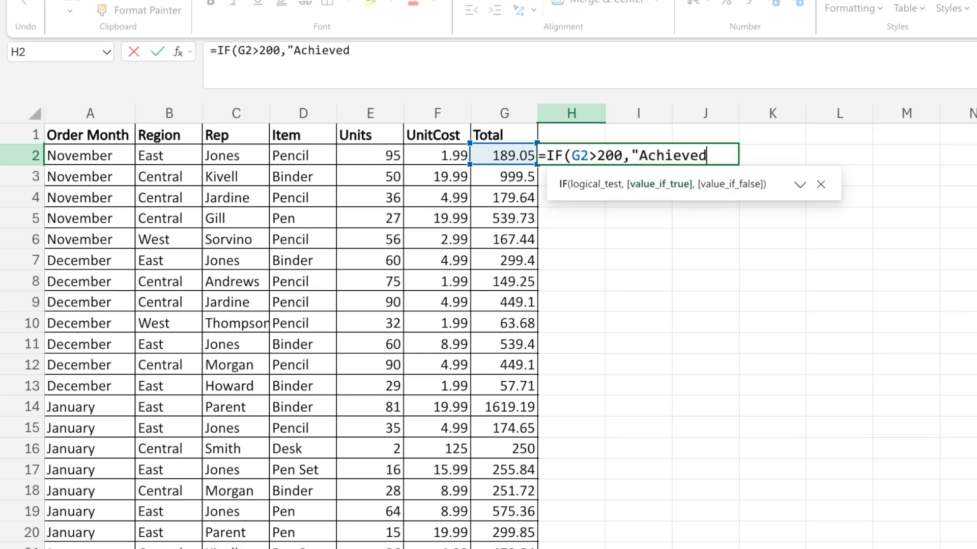
{"action": "type", "text": "\",\"Not Achieved\""}
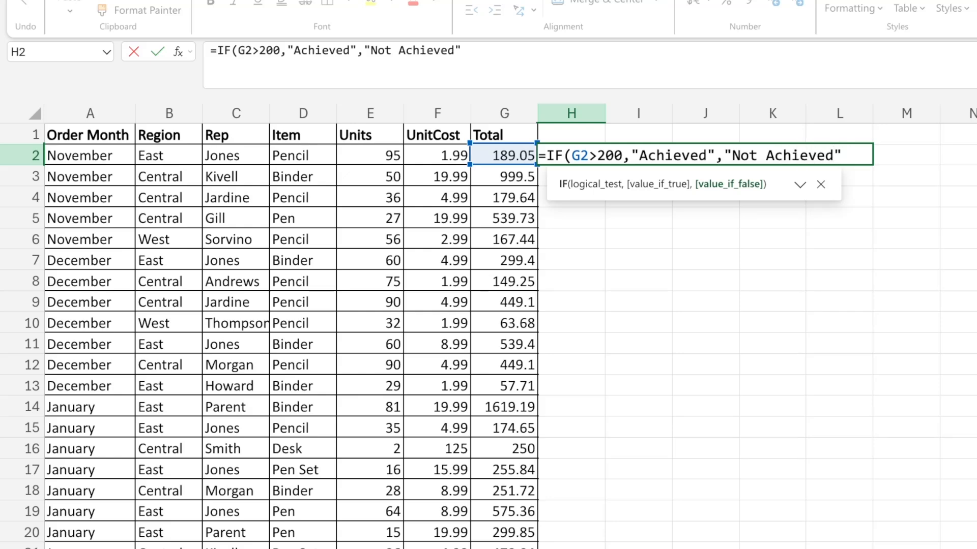
{"action": "type", "text": ")"}
{"action": "key", "text": "Return"}
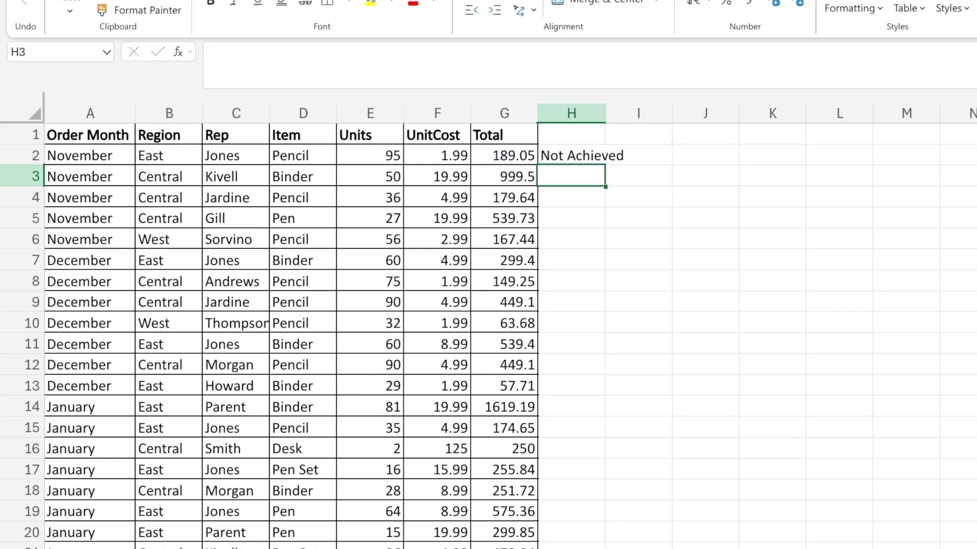
Autofit column H and fill the IF formula from H2 down beside all the order rows.
{"action": "double_click", "coordinate": [605, 115]}
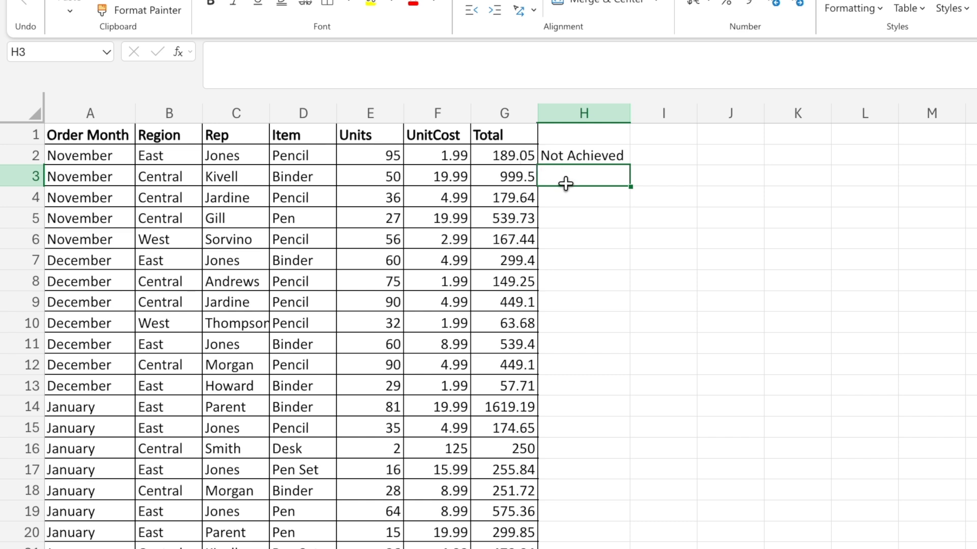
{"action": "left_click", "coordinate": [577, 152]}
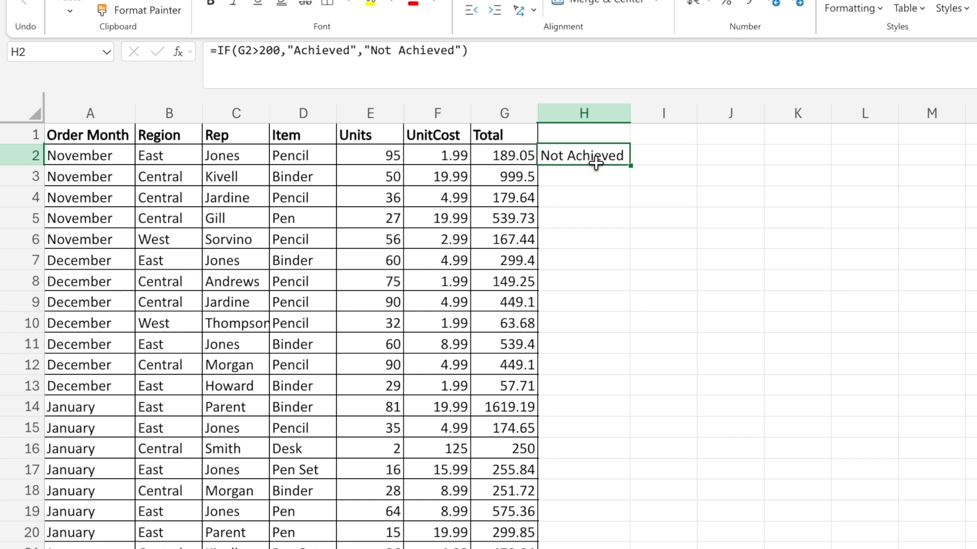
{"action": "double_click", "coordinate": [631, 165]}
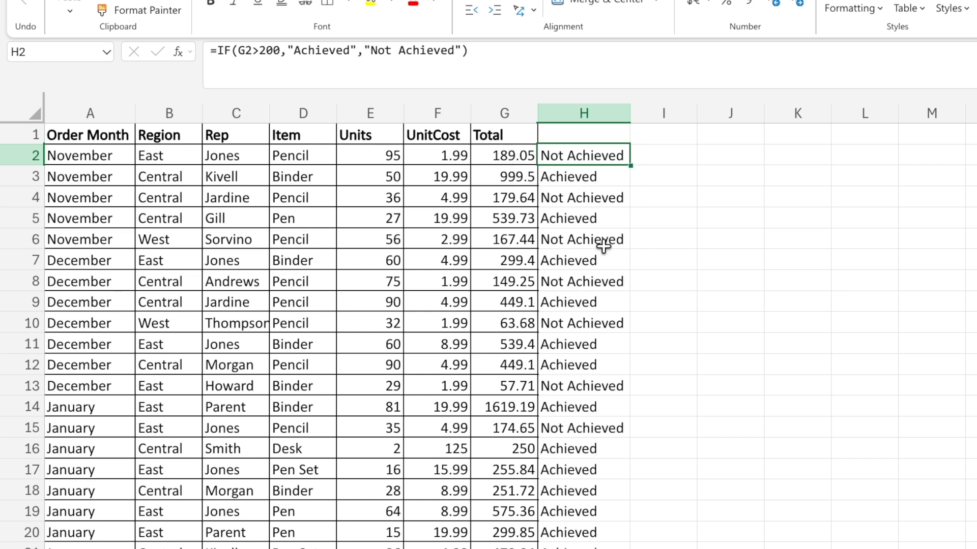
{"action": "left_click", "coordinate": [598, 179]}
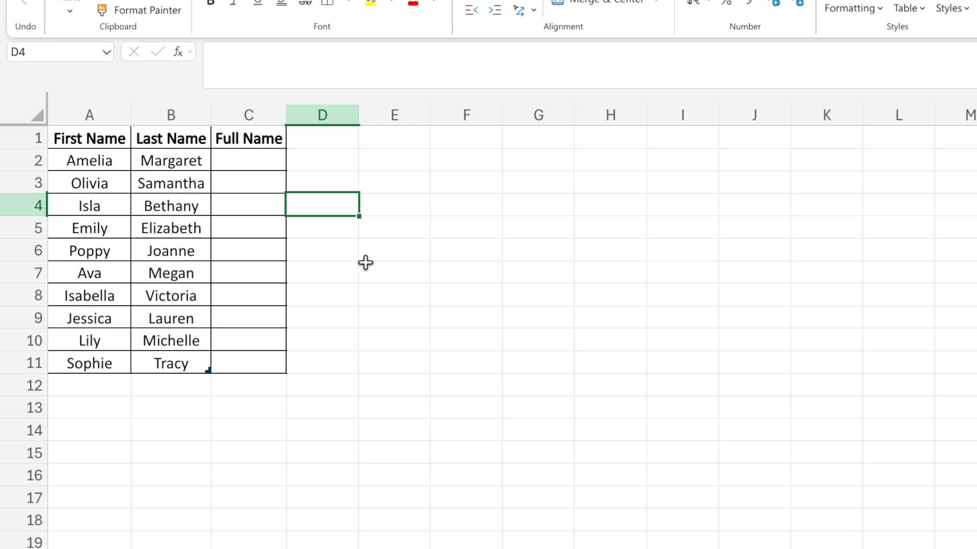
Enter =CONCAT(A2,B2) in C2 to join the first and last names, and autofit the Full Name column.
{"action": "left_click", "coordinate": [261, 161]}
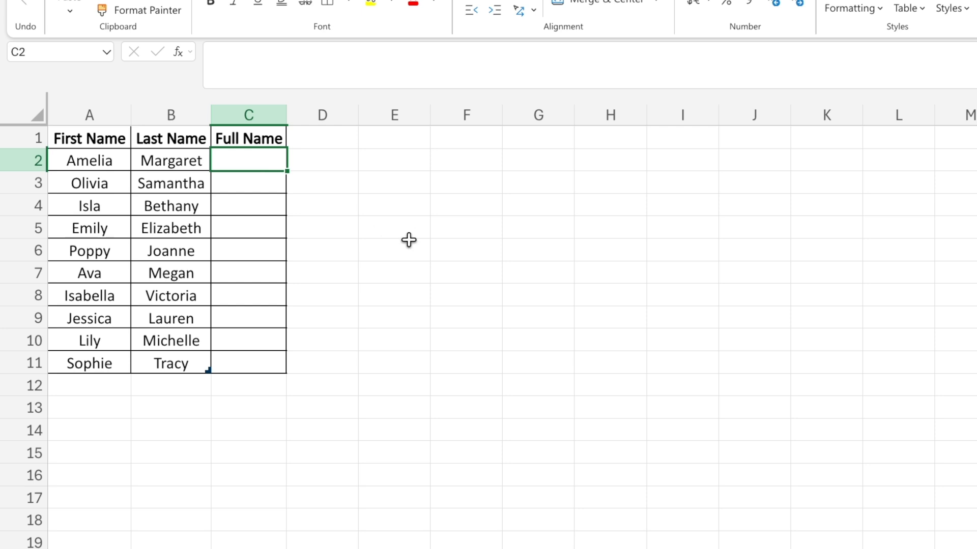
{"action": "type", "text": "=conc"}
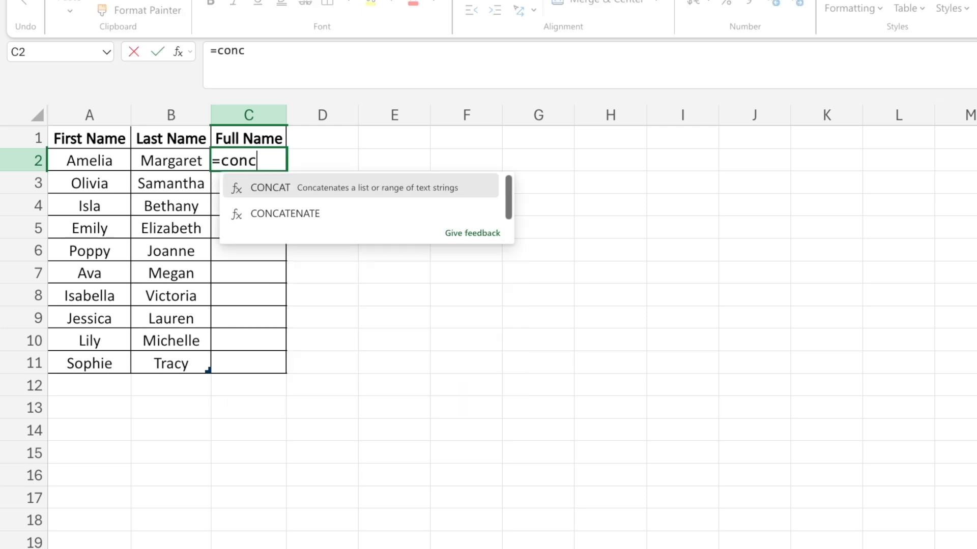
{"action": "key", "text": "Tab"}
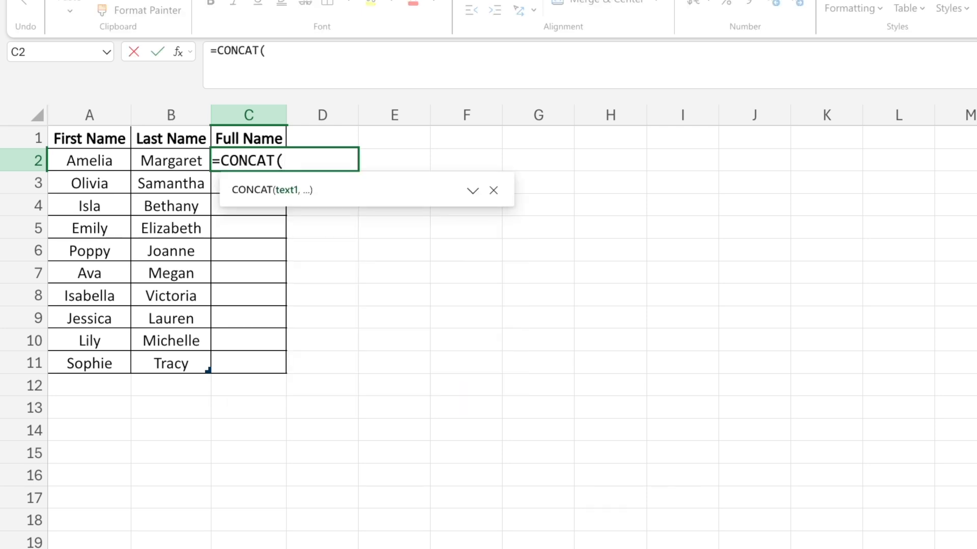
{"action": "left_click", "coordinate": [87, 162]}
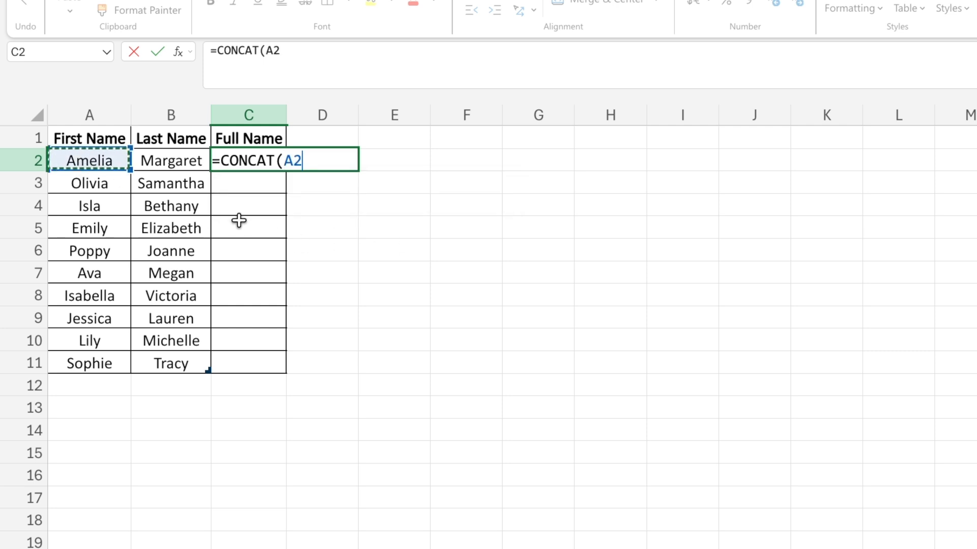
{"action": "type", "text": ","}
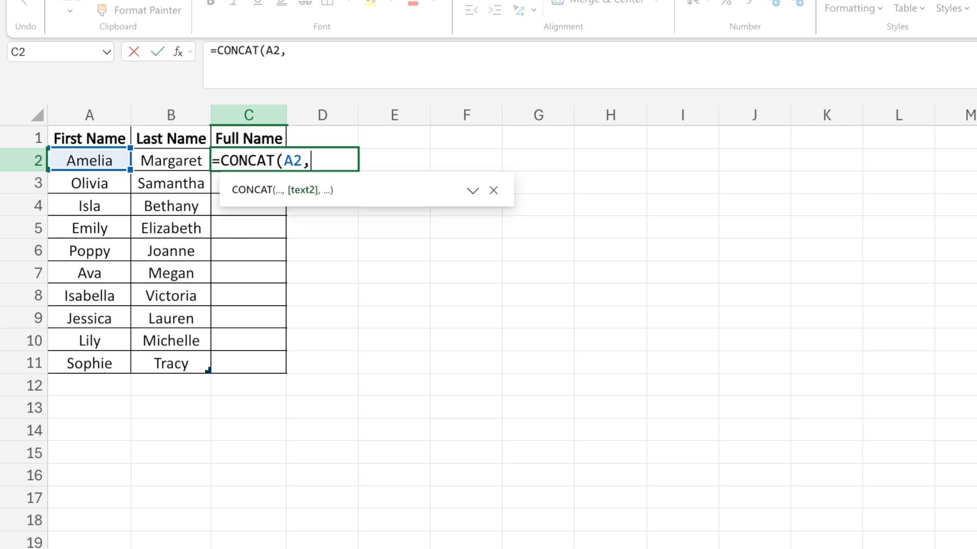
{"action": "left_click", "coordinate": [186, 162]}
{"action": "type", "text": ")"}
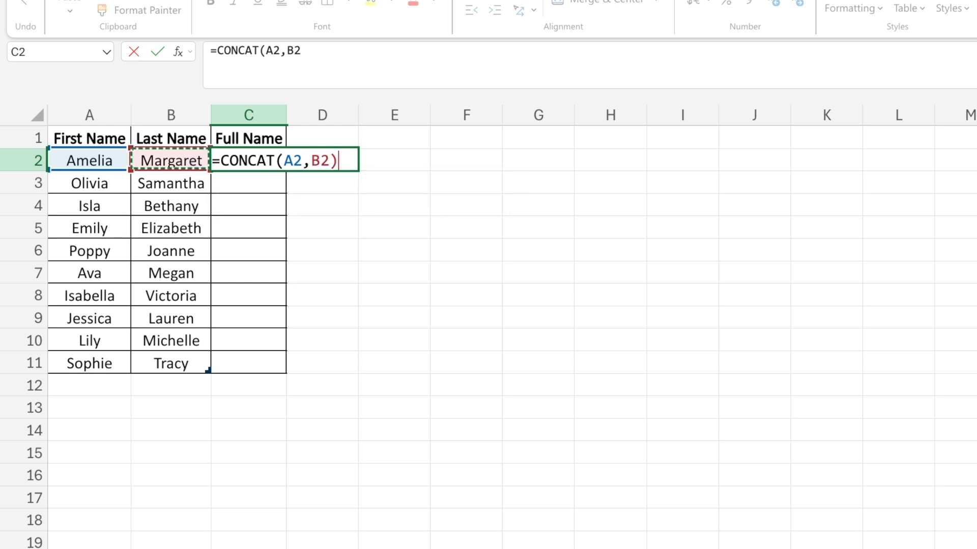
{"action": "key", "text": "Return"}
{"action": "key", "text": "Up"}
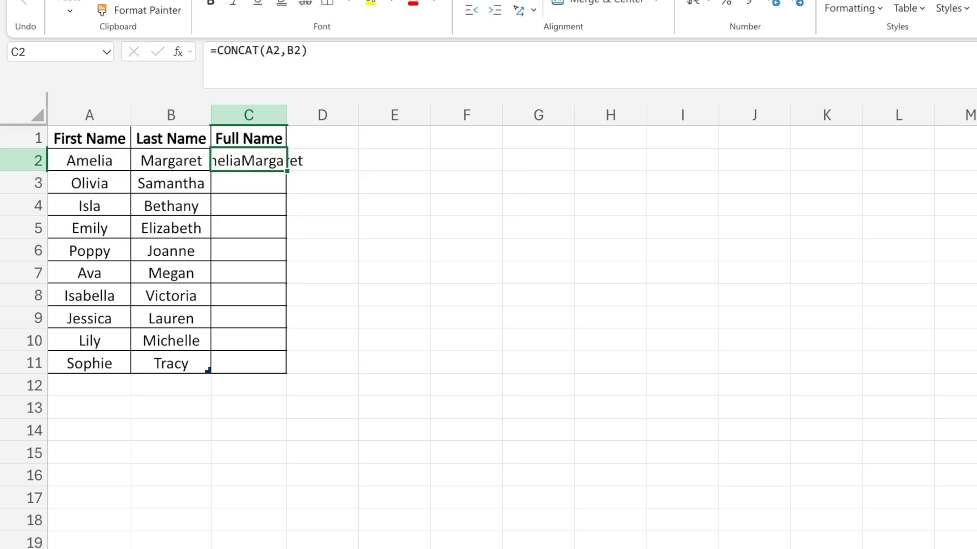
{"action": "double_click", "coordinate": [286, 115]}
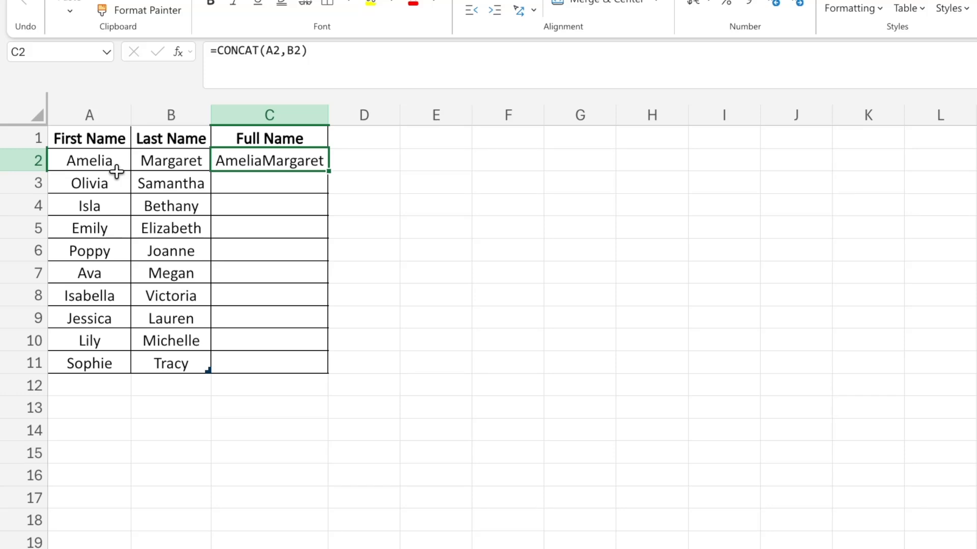
Add a space between the names in C2 by changing its formula to =CONCAT(A2," ",B2).
{"action": "left_click", "coordinate": [290, 52]}
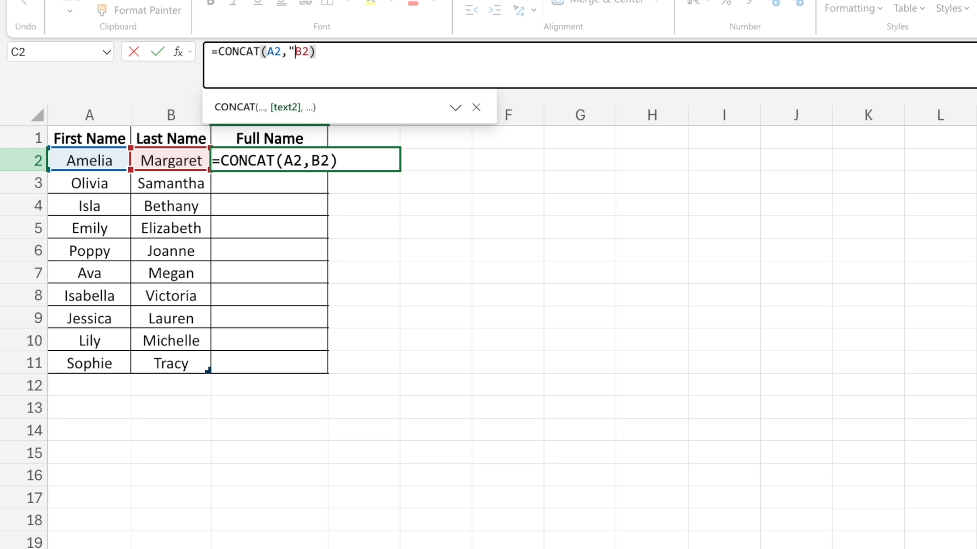
{"action": "type", "text": "\" \""}
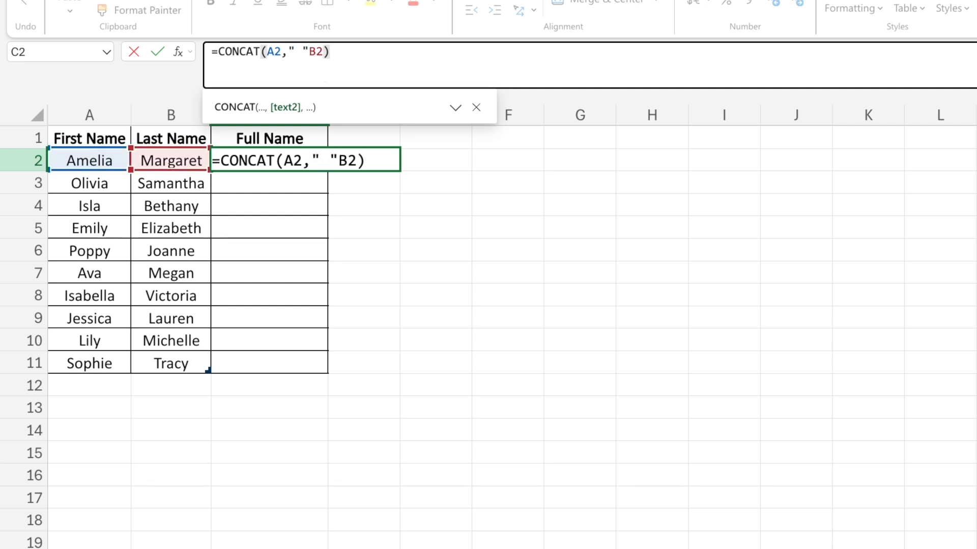
{"action": "type", "text": ","}
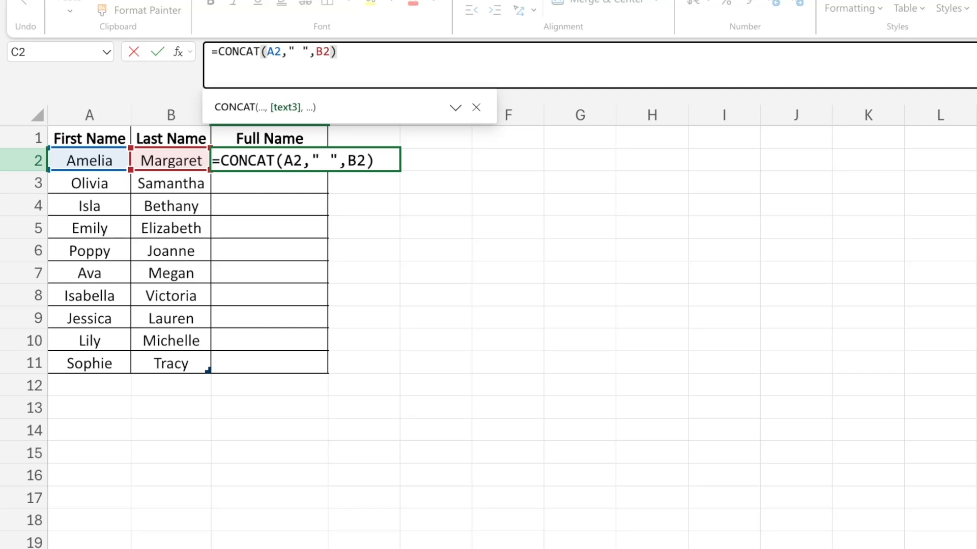
{"action": "key", "text": "Return"}
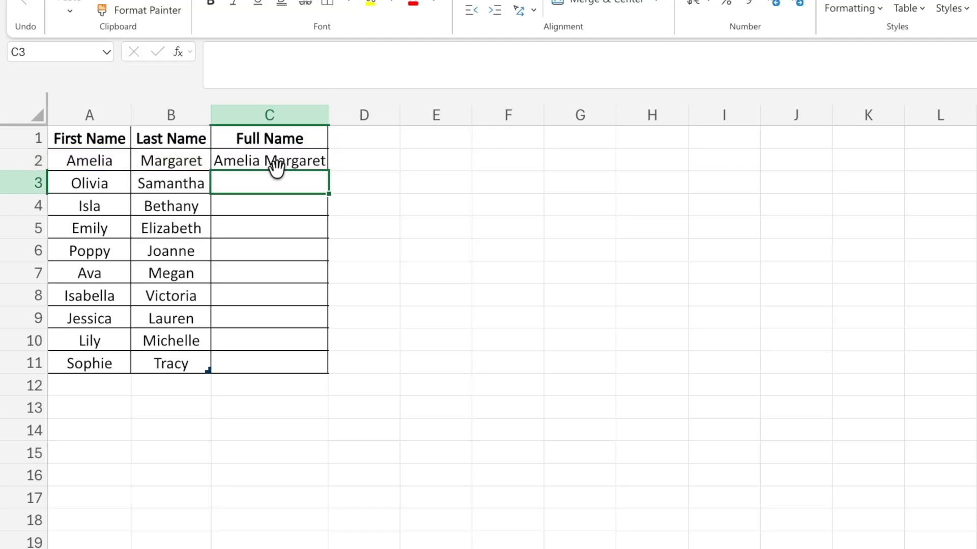
Fill the space-separated CONCAT formula from C2 down to C11.
{"action": "left_click", "coordinate": [304, 166]}
{"action": "left_click", "coordinate": [326, 175]}
{"action": "left_click", "coordinate": [311, 161]}
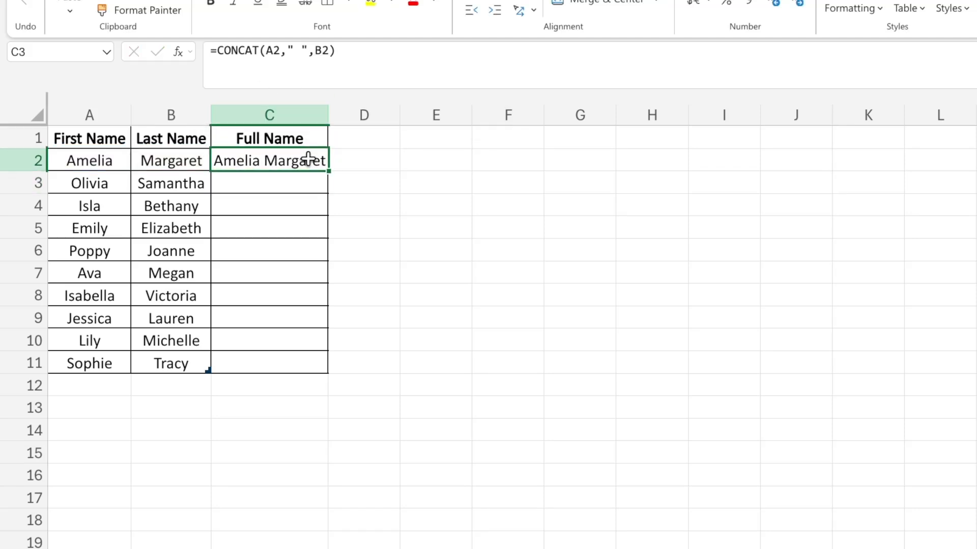
{"action": "left_click_drag", "start_coordinate": [329, 171], "coordinate": [321, 362]}
{"action": "left_click", "coordinate": [285, 205]}
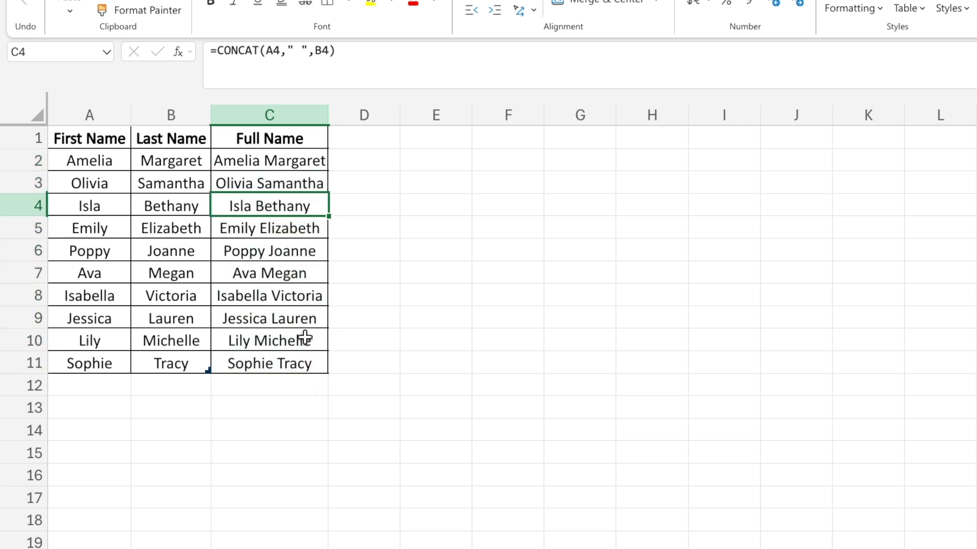
Replace the space separator in C2 with a slash, making the formula =CONCAT(A2,"/",B2).
{"action": "left_click", "coordinate": [273, 166]}
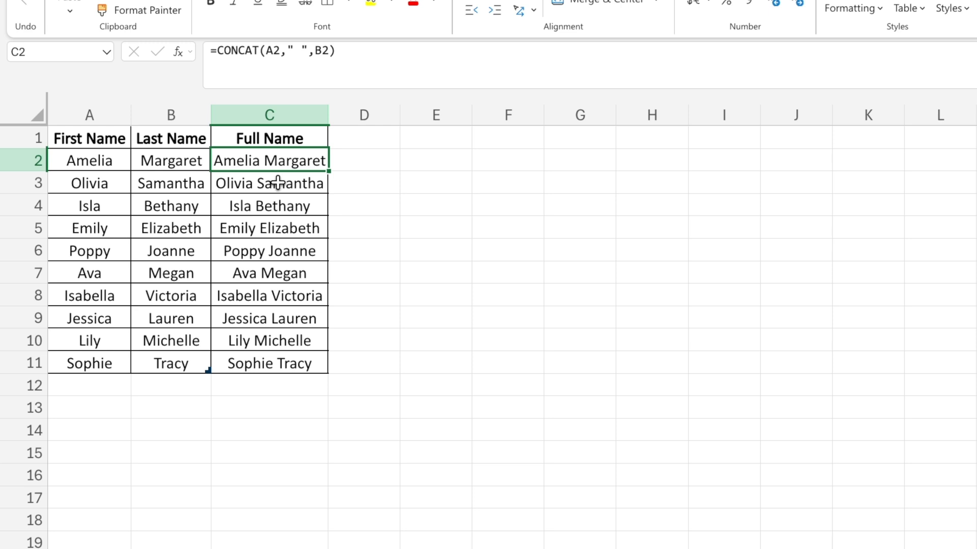
{"action": "left_click", "coordinate": [302, 50]}
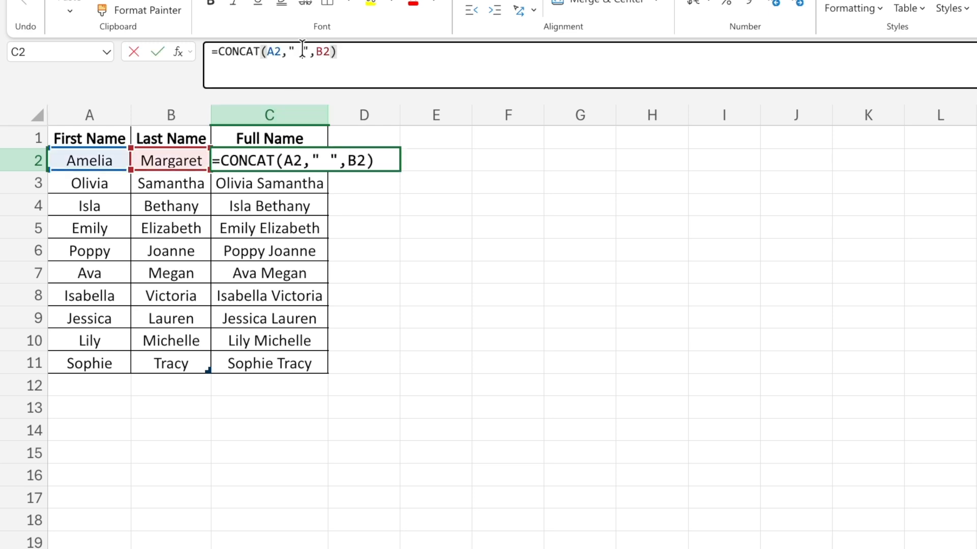
{"action": "key", "text": "BackSpace"}
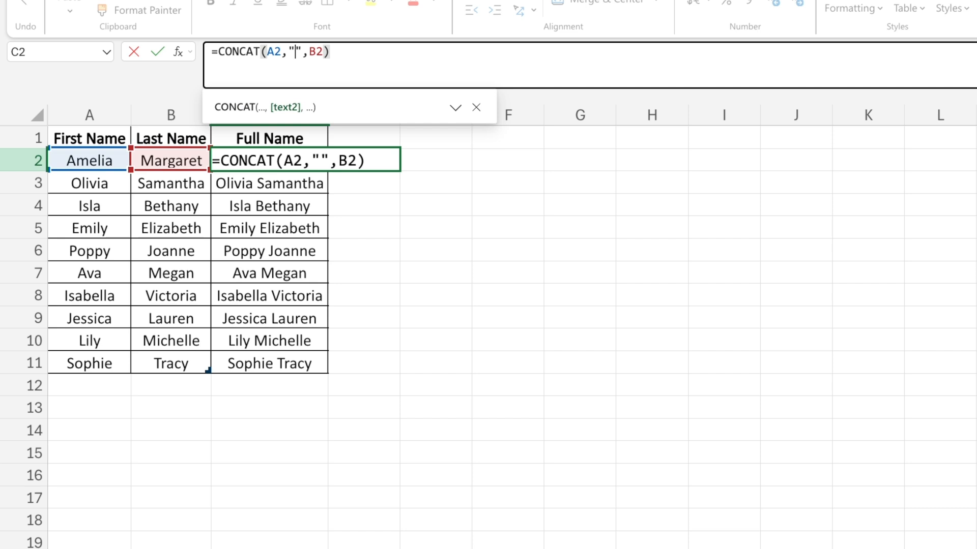
{"action": "type", "text": "/"}
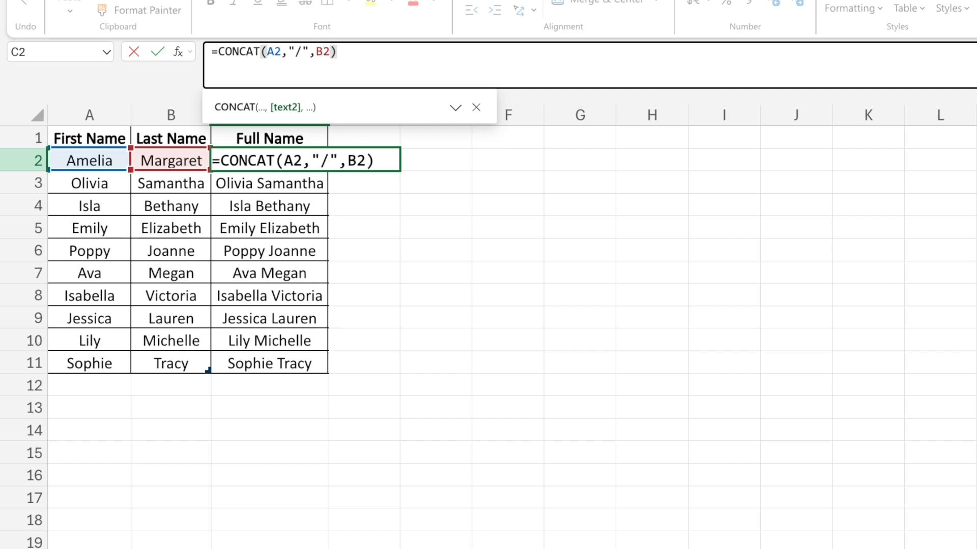
{"action": "key", "text": "Return"}
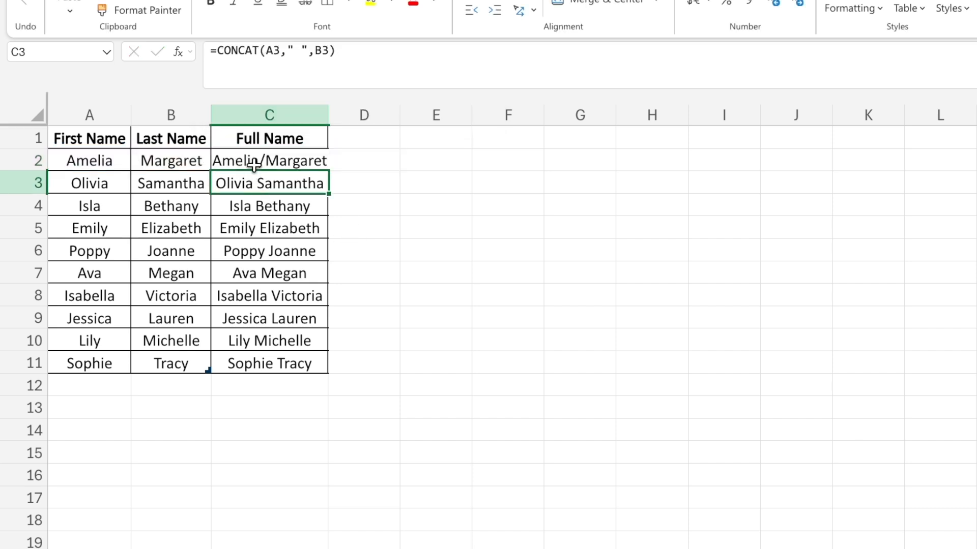
Fill the slash-separated CONCAT formula from C2 down to C11 and deselect the range.
{"action": "left_click", "coordinate": [316, 167]}
{"action": "left_click_drag", "start_coordinate": [330, 171], "coordinate": [324, 366]}
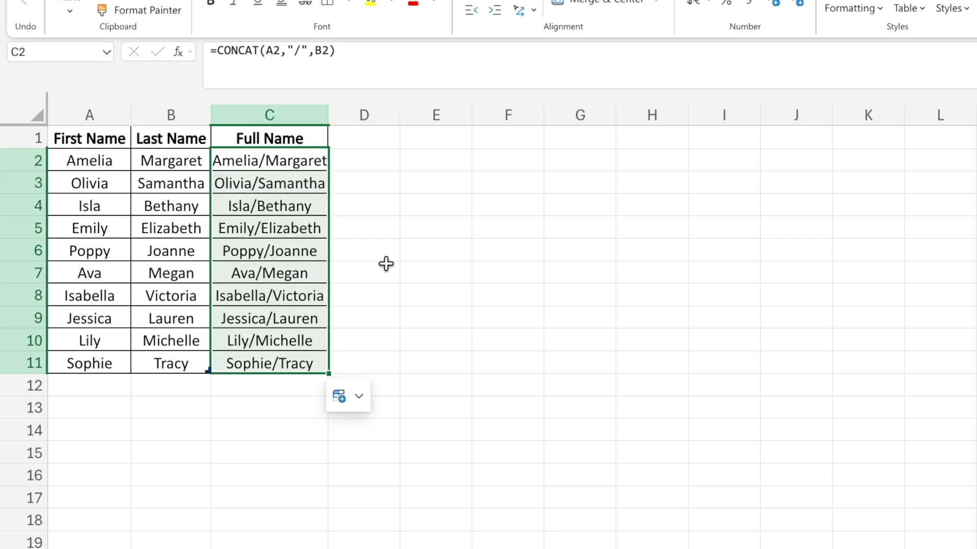
{"action": "left_click", "coordinate": [384, 264]}
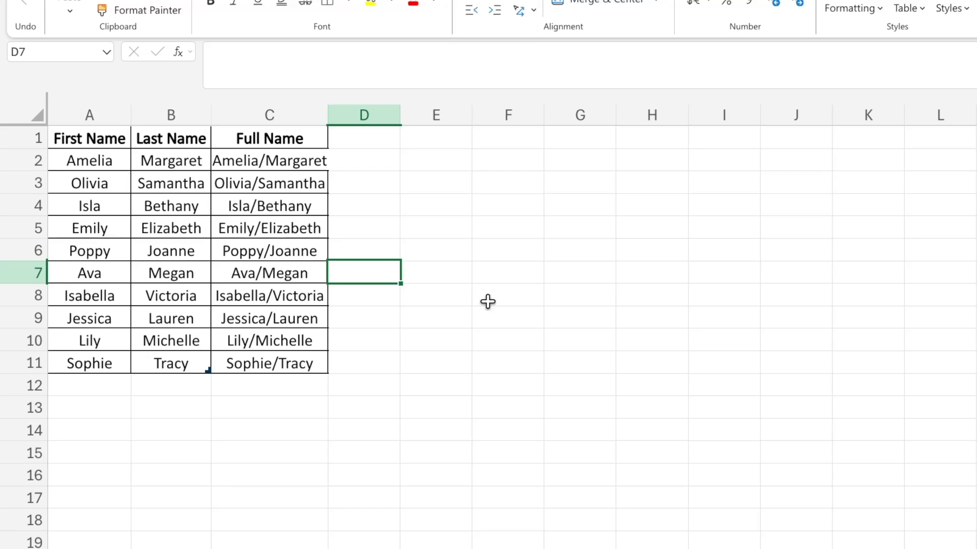
{"action": "left_click", "coordinate": [429, 394]}
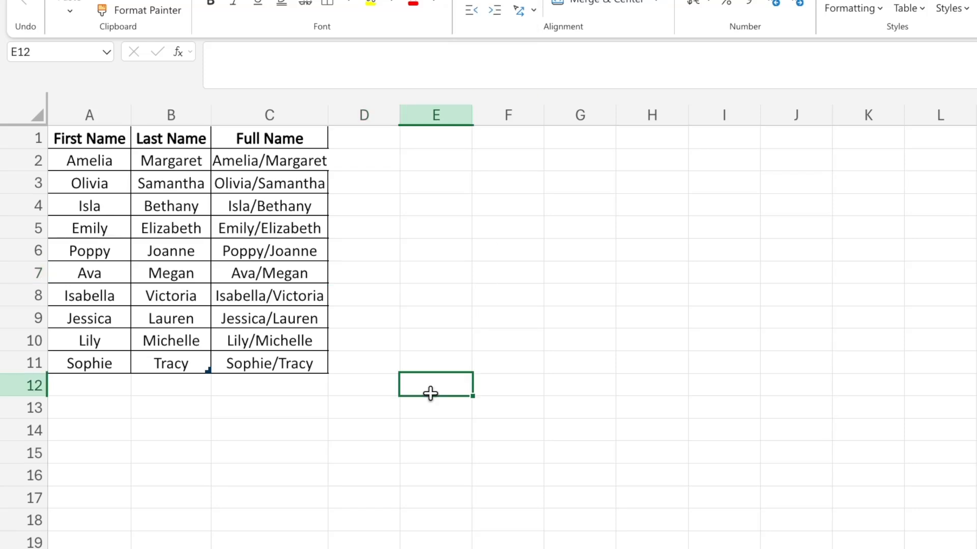